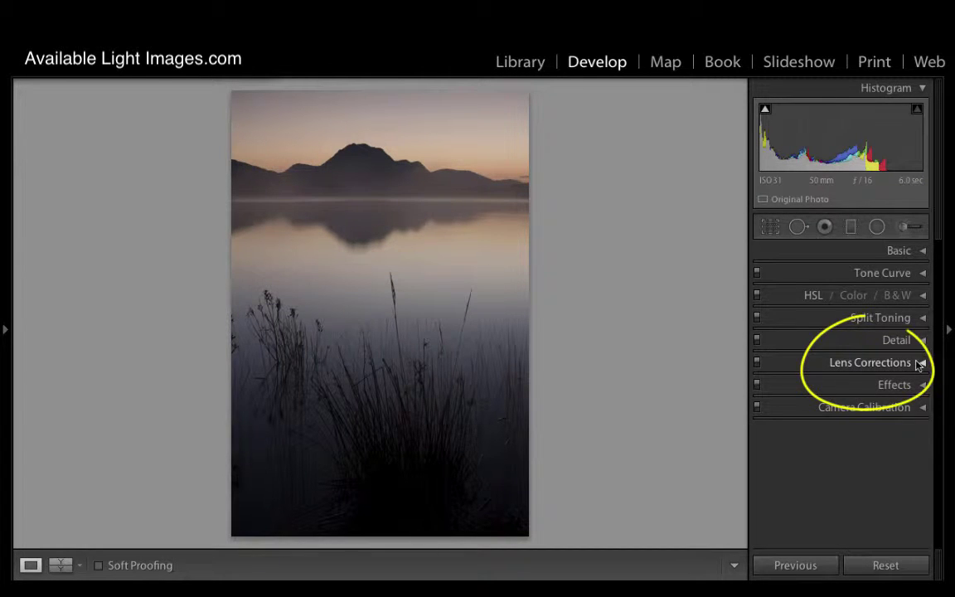
Step: Enable profile corrections and chromatic aberration removal for the lake photo in Lens Corrections
{"action": "left_click", "coordinate": [923, 362]}
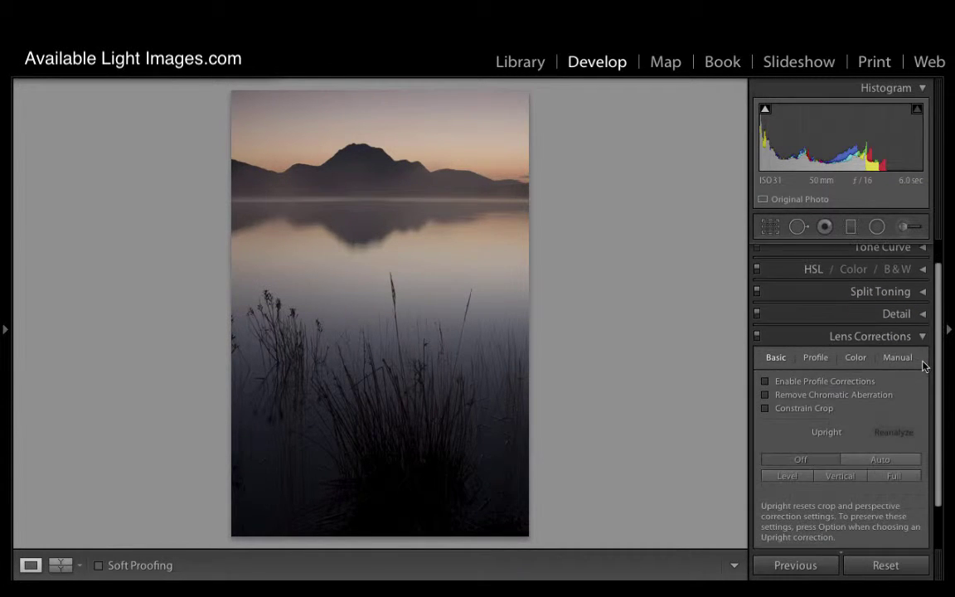
{"action": "left_click", "coordinate": [765, 383]}
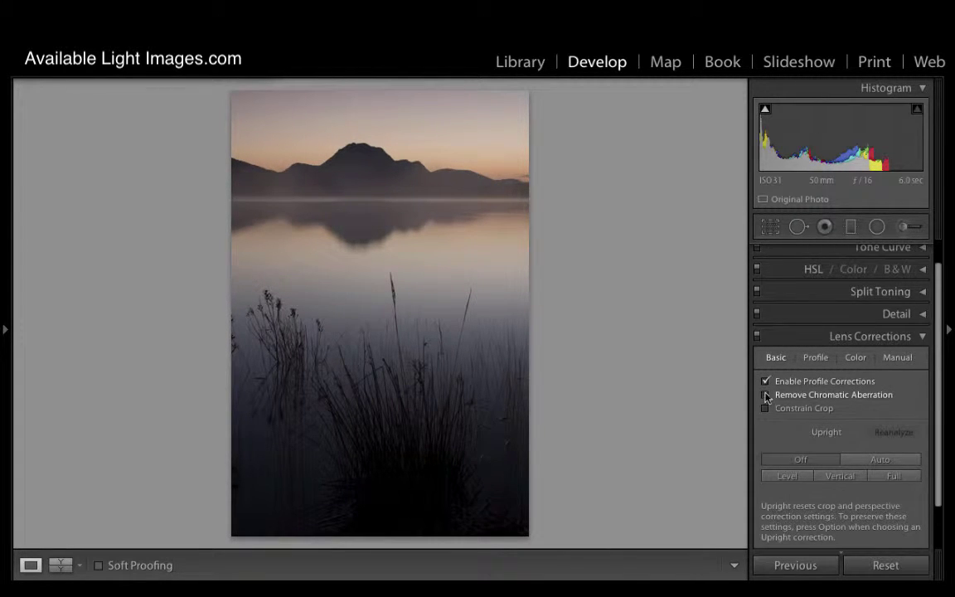
{"action": "left_click", "coordinate": [765, 396]}
Step: Check the lens profile assigned to the photo and the available Nikon lens models, keeping the current selection
{"action": "left_click", "coordinate": [817, 358]}
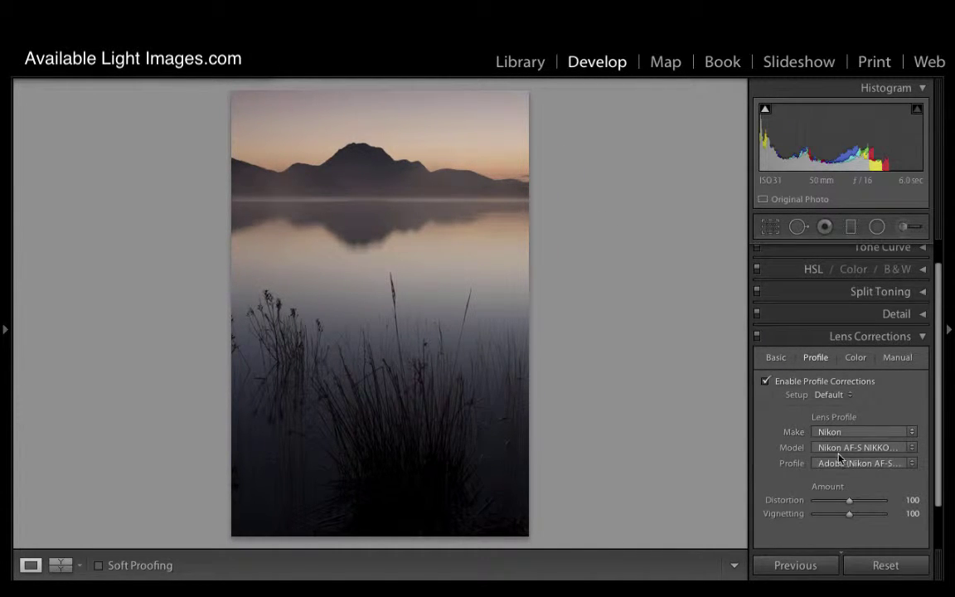
{"action": "left_click", "coordinate": [911, 448]}
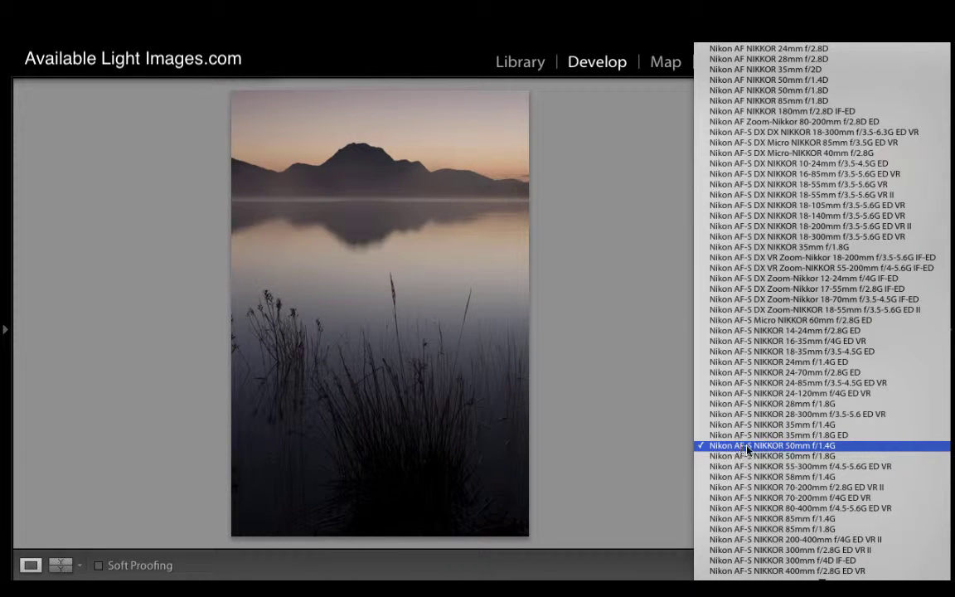
{"action": "left_click", "coordinate": [637, 403]}
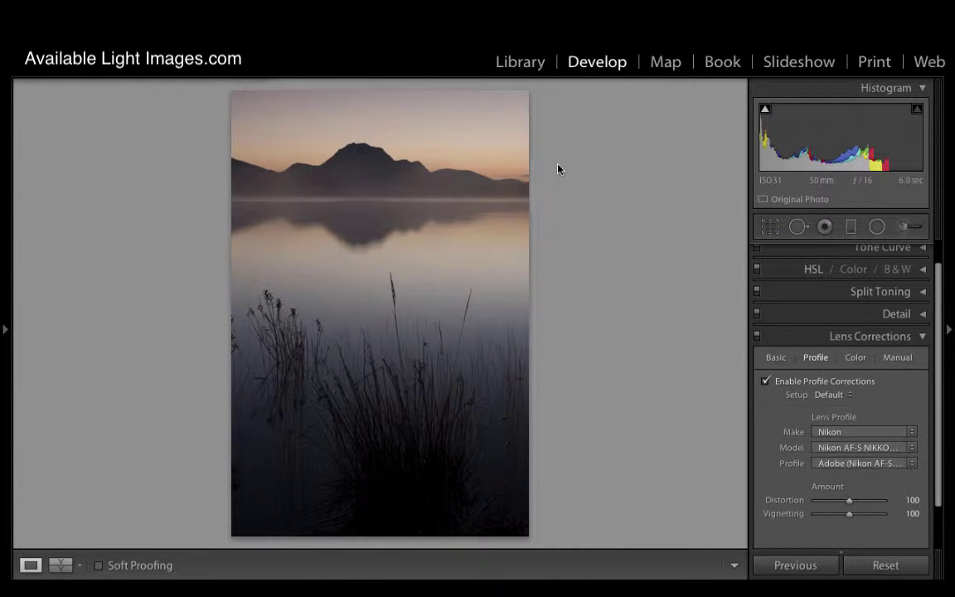
{"action": "left_click", "coordinate": [775, 358]}
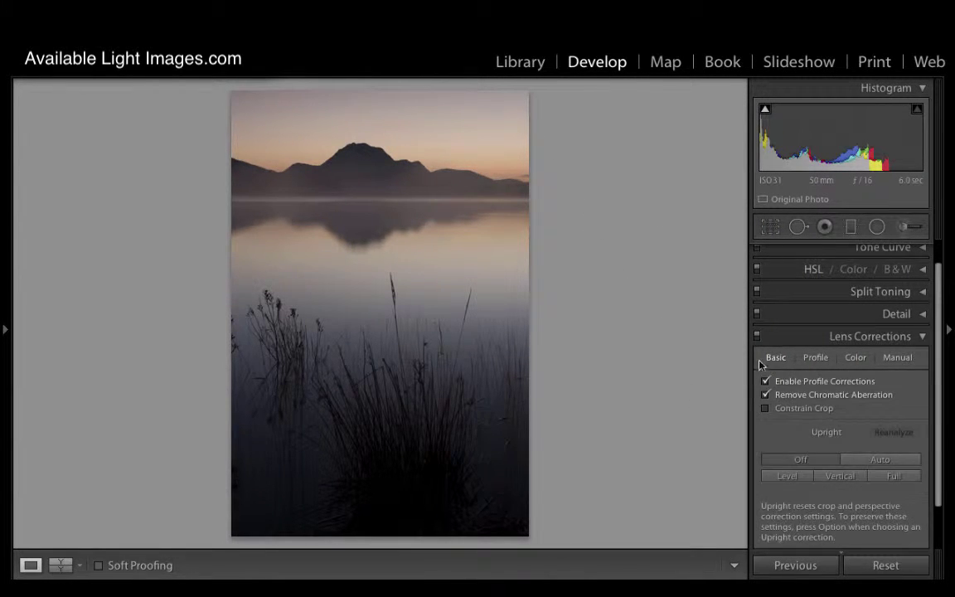
Step: Compare the mountain ridge edge up close with chromatic aberration removal off and on, leaving it enabled
{"action": "left_click", "coordinate": [398, 156]}
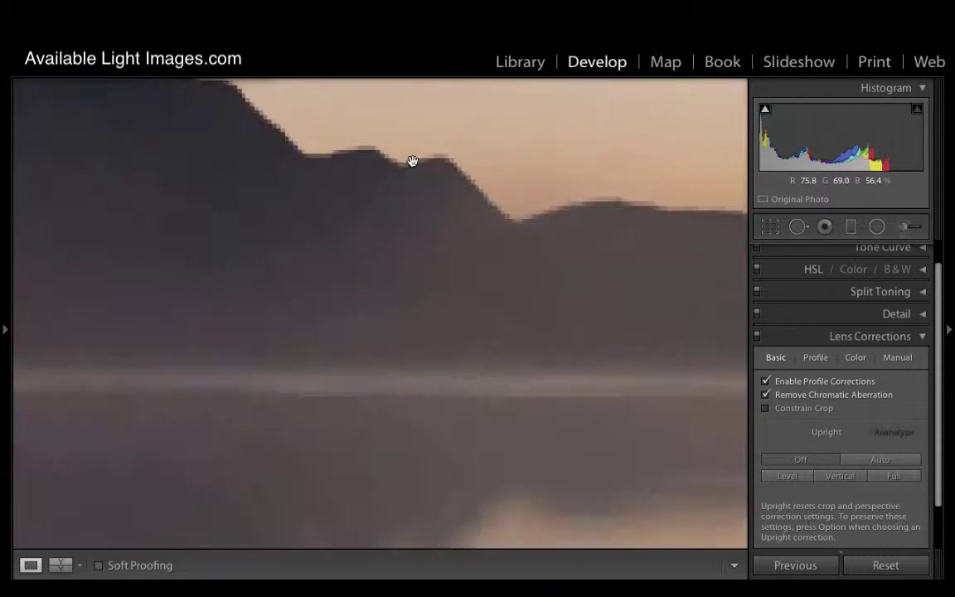
{"action": "left_click", "coordinate": [765, 395]}
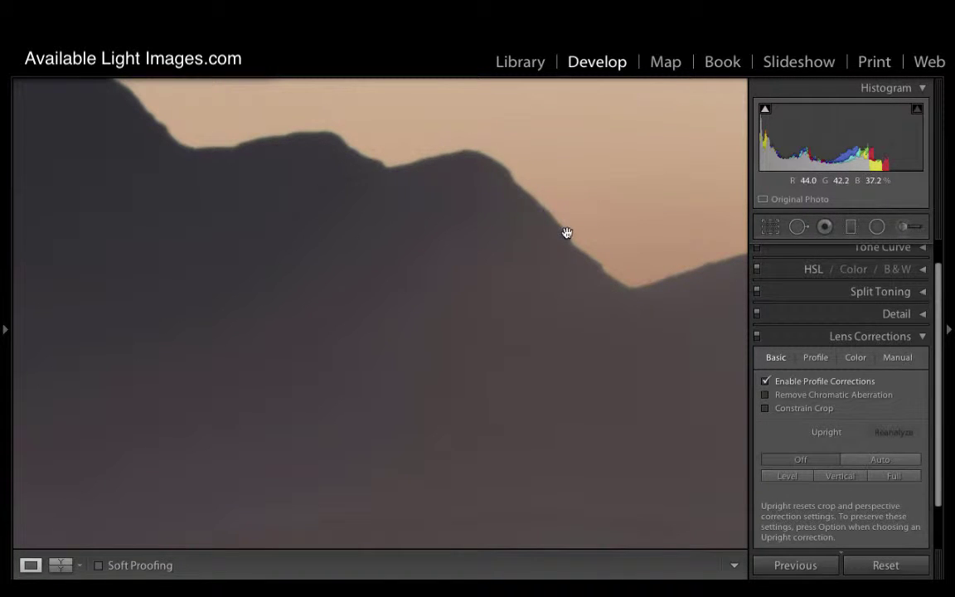
{"action": "left_click", "coordinate": [766, 395]}
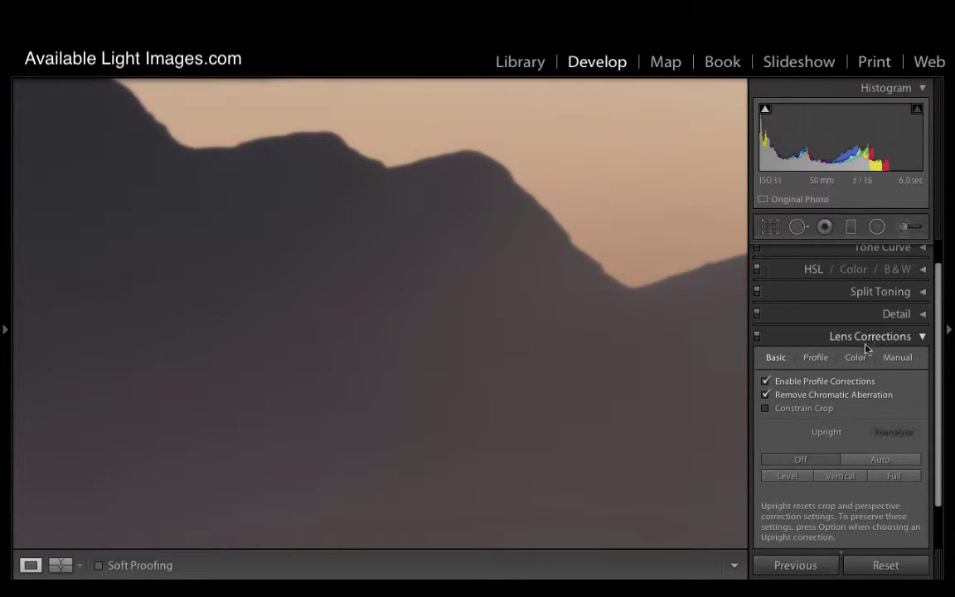
{"action": "left_click", "coordinate": [919, 337]}
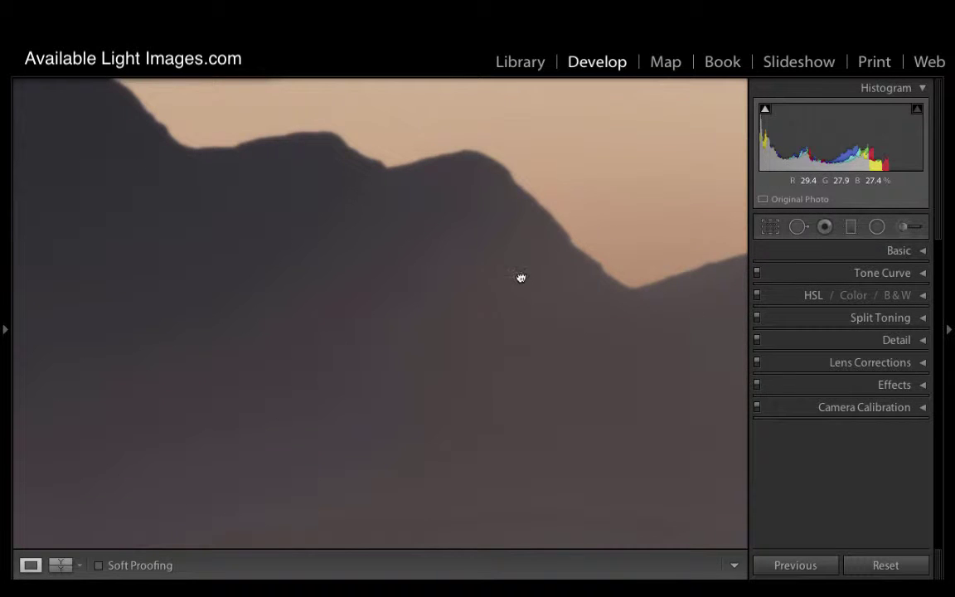
{"action": "left_click", "coordinate": [522, 277]}
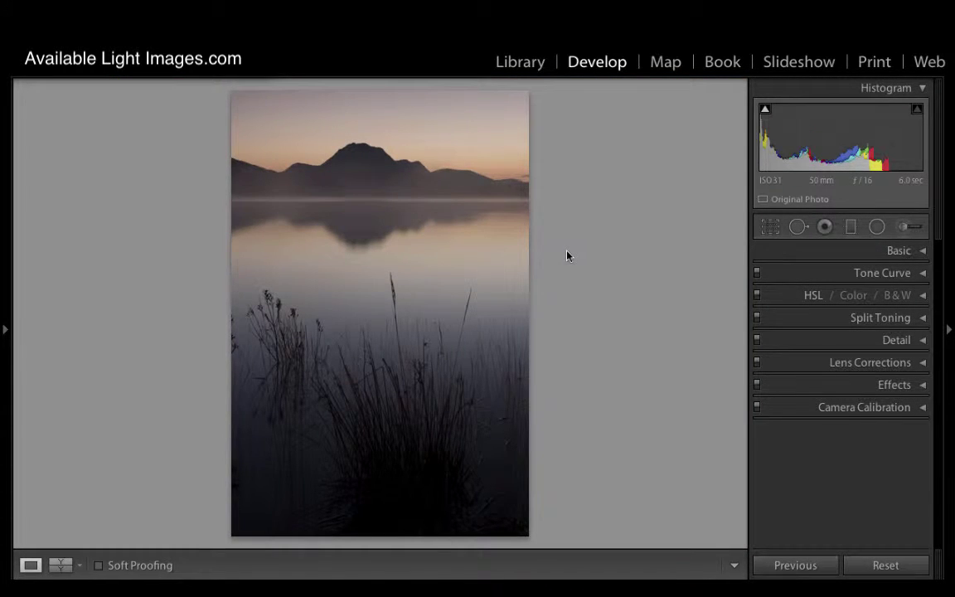
Step: Turn on the clipping indicators and inspect the clipped shadows at the base of the reeds
{"action": "left_click", "coordinate": [922, 251]}
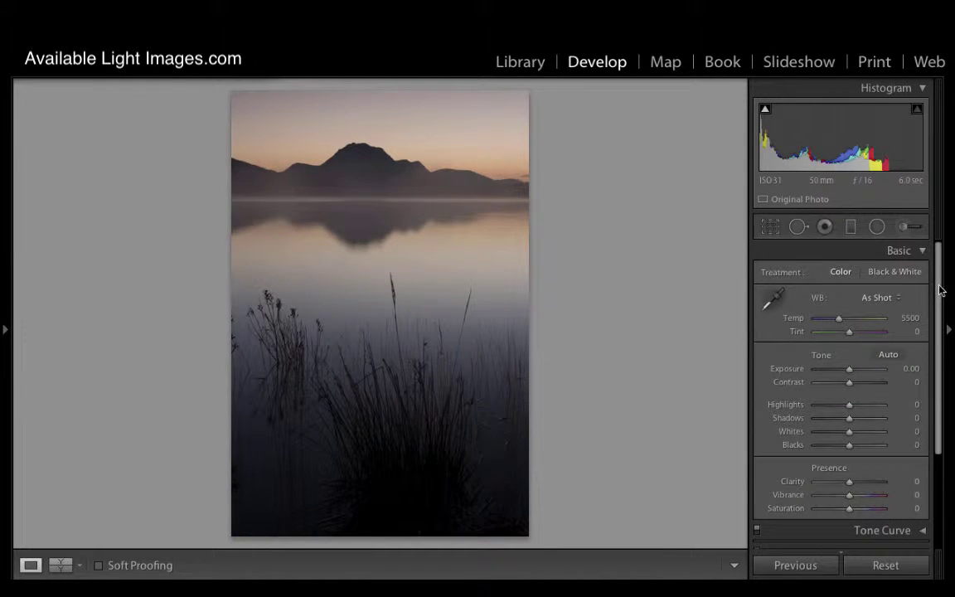
{"action": "scroll", "coordinate": [939, 296], "scroll_direction": "down", "scroll_amount": 1}
{"action": "left_click_drag", "start_coordinate": [939, 296], "coordinate": [939, 307]}
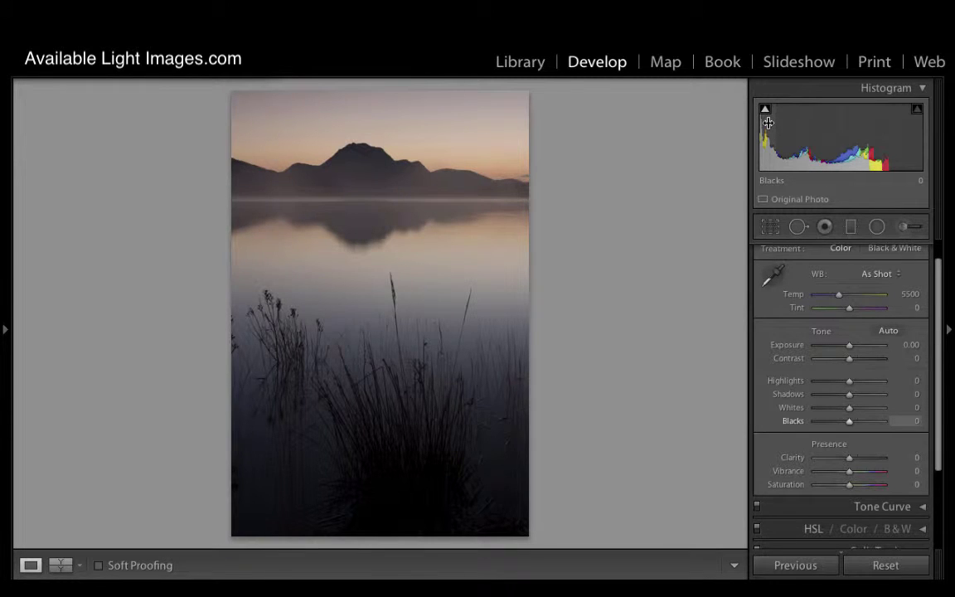
{"action": "key", "text": "j"}
{"action": "left_click", "coordinate": [399, 513]}
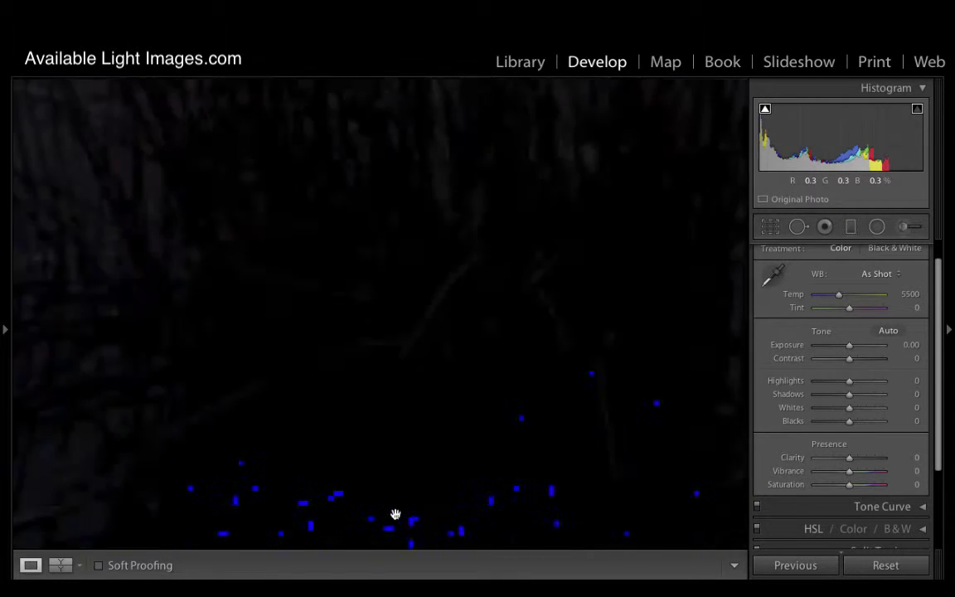
{"action": "left_click_drag", "start_coordinate": [395, 514], "coordinate": [475, 258]}
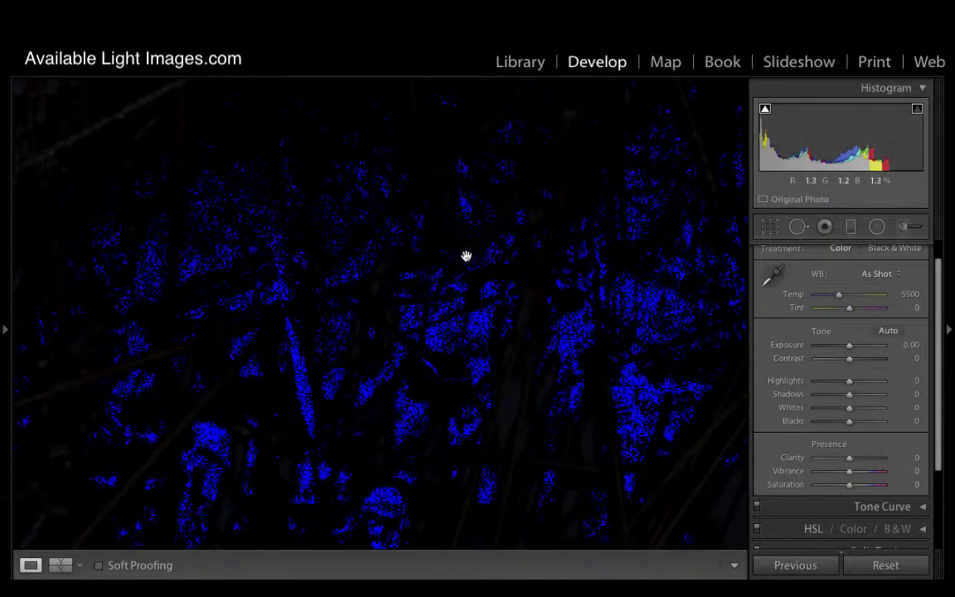
{"action": "left_click", "coordinate": [440, 320]}
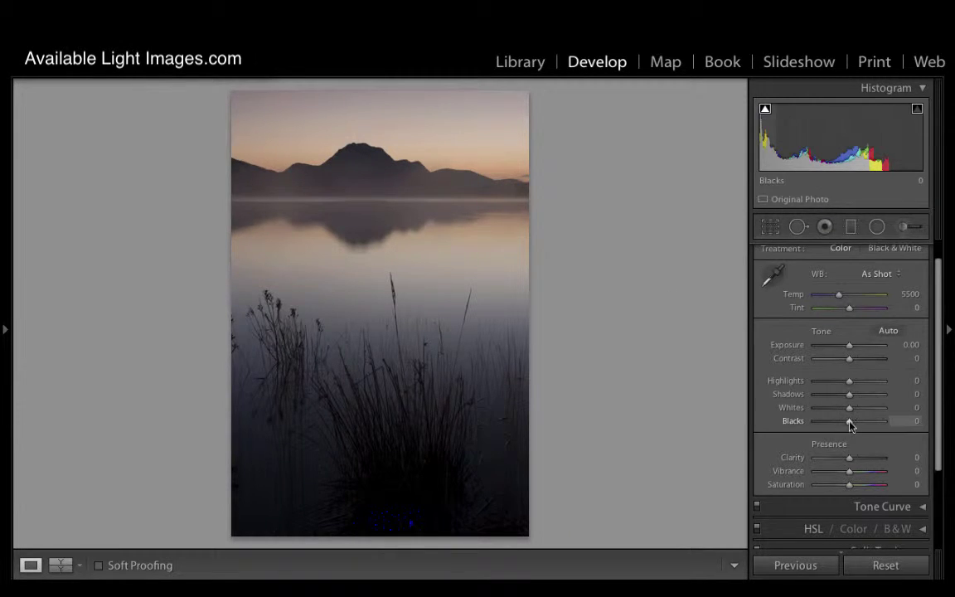
Step: Set Blacks to +24 and Whites to +69 in the Basic adjustments, using the clipping indicators as a guide
{"action": "key", "text": "Up"}
{"action": "key", "text": "Up"}
{"action": "left_click_drag", "start_coordinate": [849, 424], "coordinate": [859, 420]}
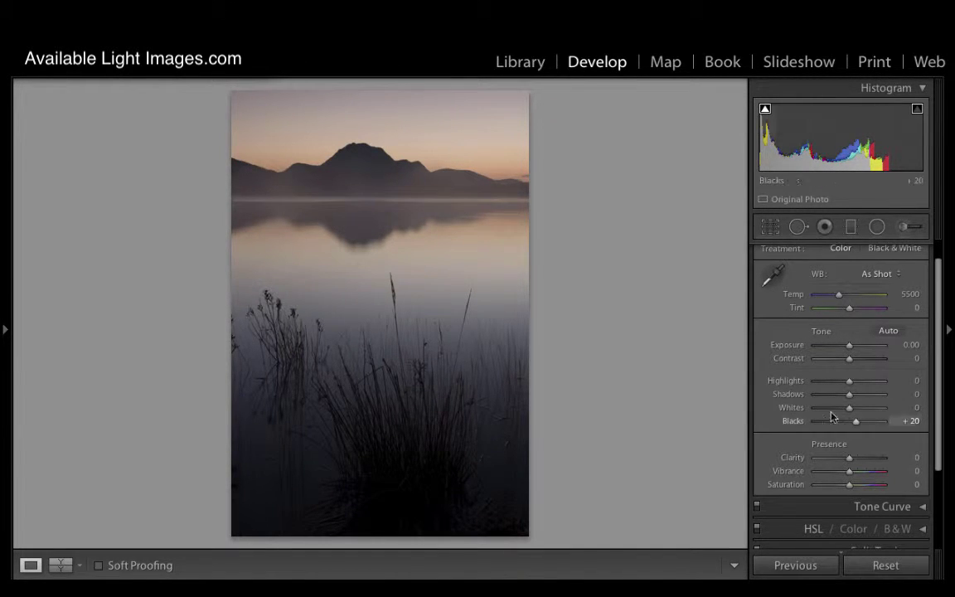
{"action": "left_click_drag", "start_coordinate": [857, 422], "coordinate": [858, 425]}
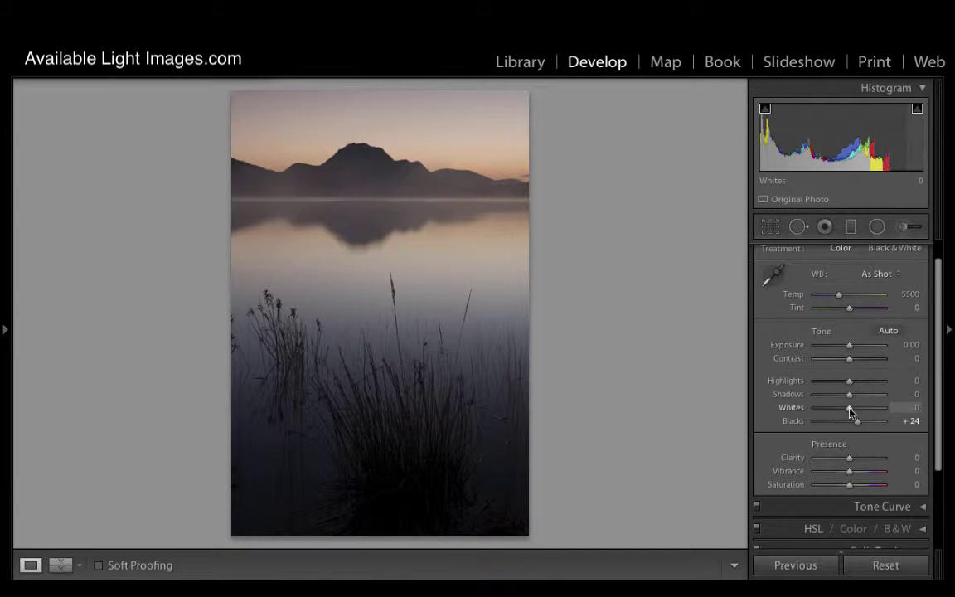
{"action": "left_click_drag", "start_coordinate": [850, 412], "coordinate": [875, 412]}
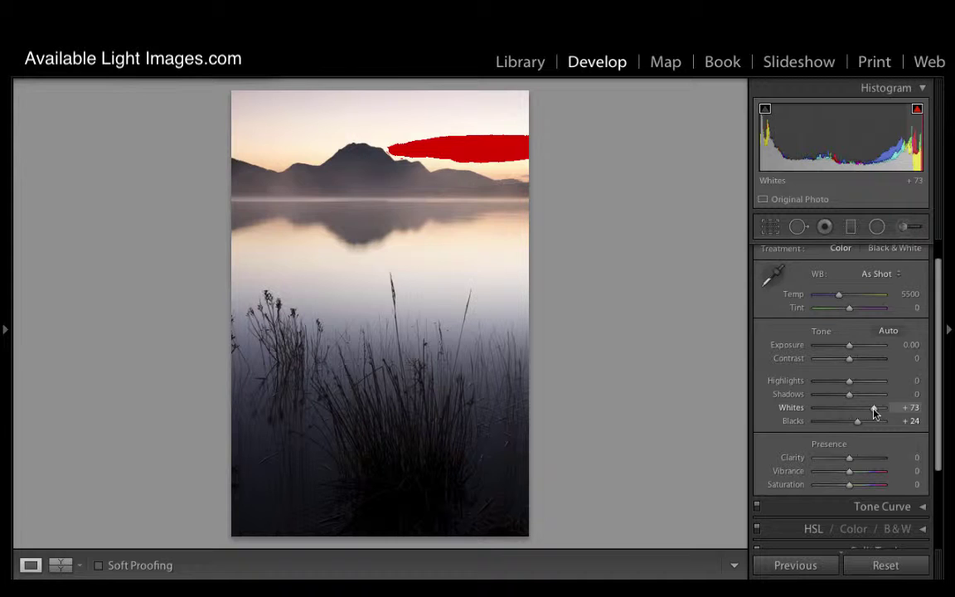
{"action": "left_click_drag", "start_coordinate": [875, 413], "coordinate": [872, 412]}
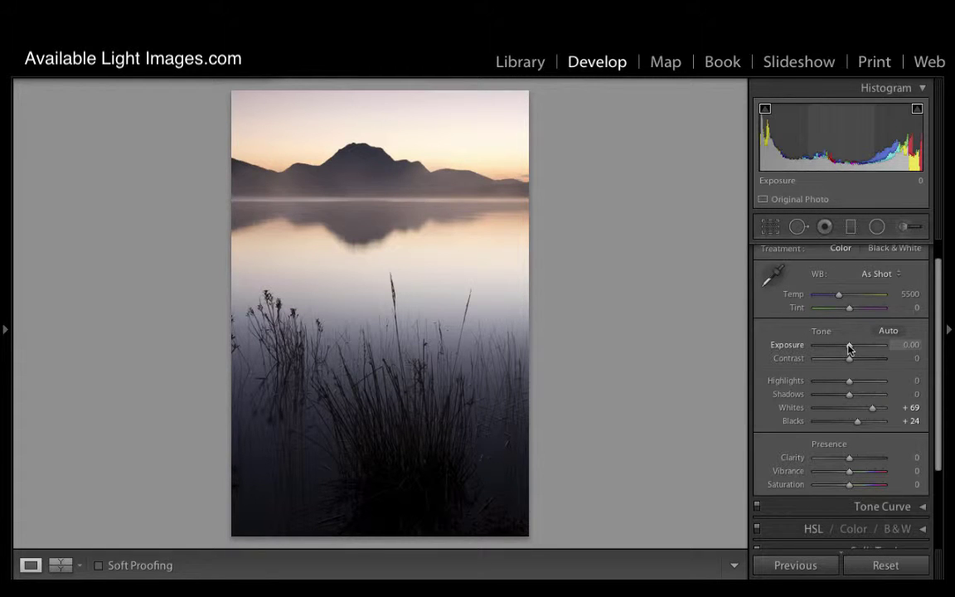
Step: Create a darker version of the photo with Exposure at -1.40, Blacks at +93 and Whites at +72
{"action": "left_click_drag", "start_coordinate": [850, 348], "coordinate": [847, 349]}
{"action": "left_click_drag", "start_coordinate": [844, 346], "coordinate": [840, 349]}
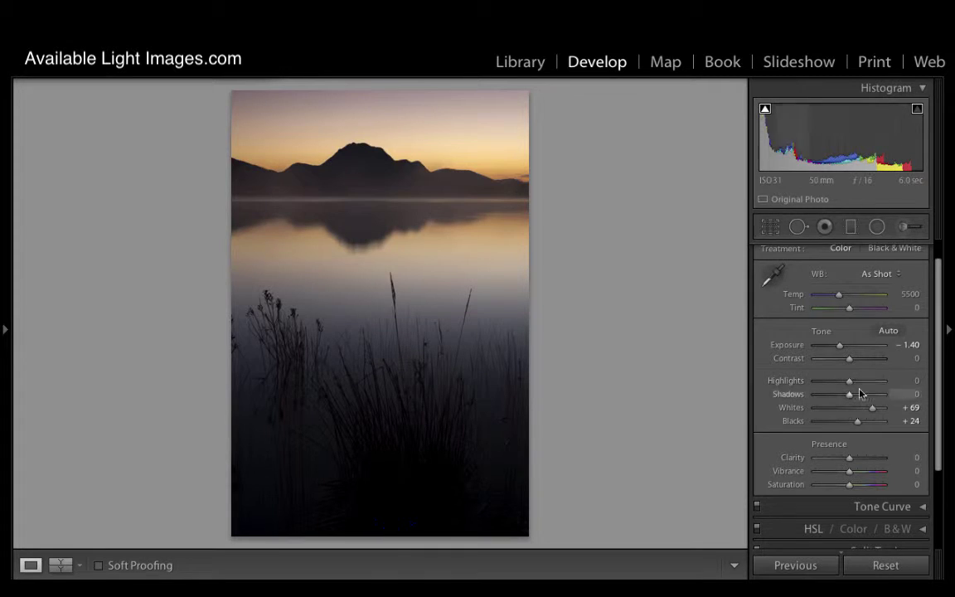
{"action": "left_click_drag", "start_coordinate": [862, 425], "coordinate": [883, 426]}
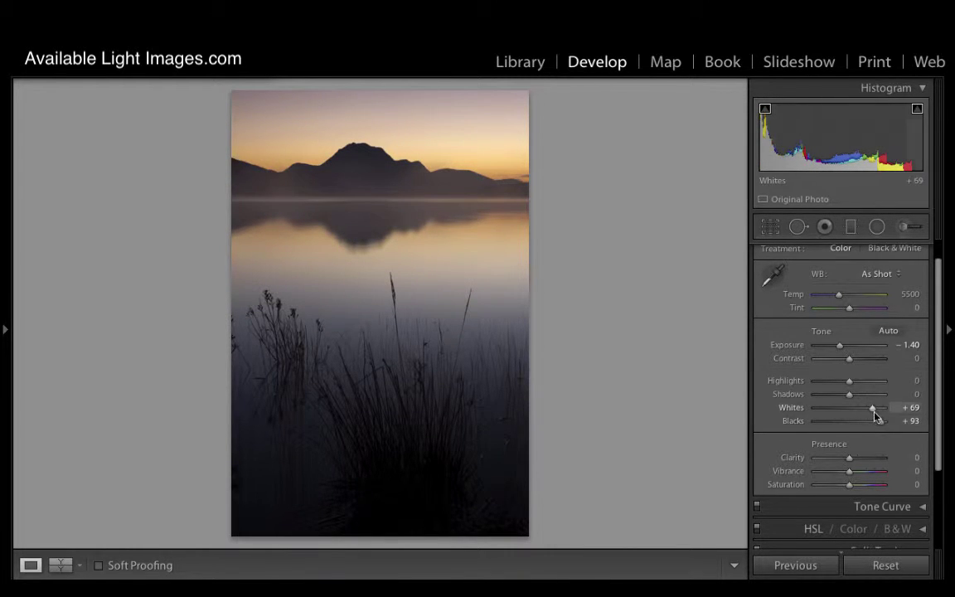
{"action": "left_click_drag", "start_coordinate": [873, 413], "coordinate": [876, 412]}
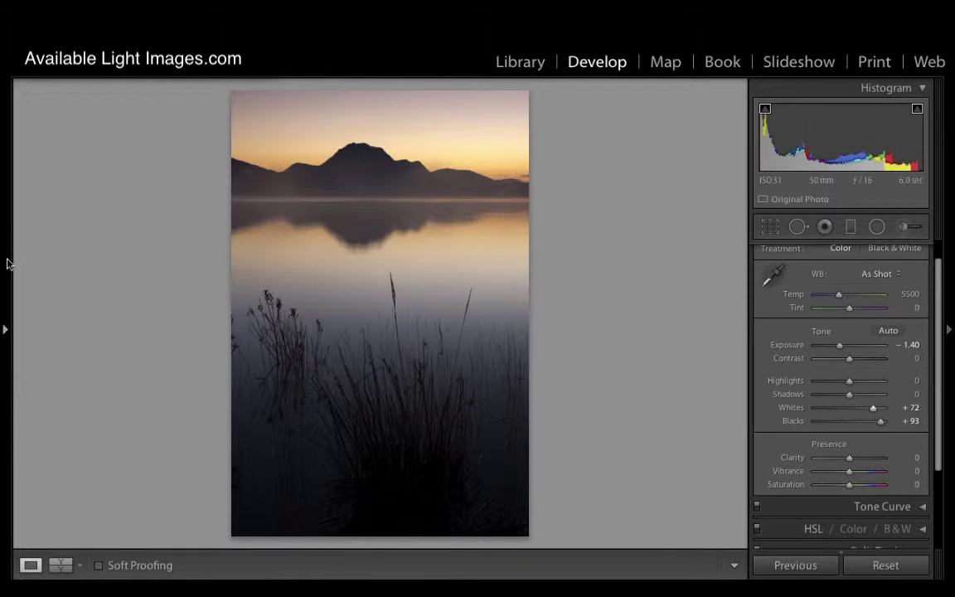
Step: Save the dark version as a new snapshot under its default date-and-time name
{"action": "left_click", "coordinate": [6, 330]}
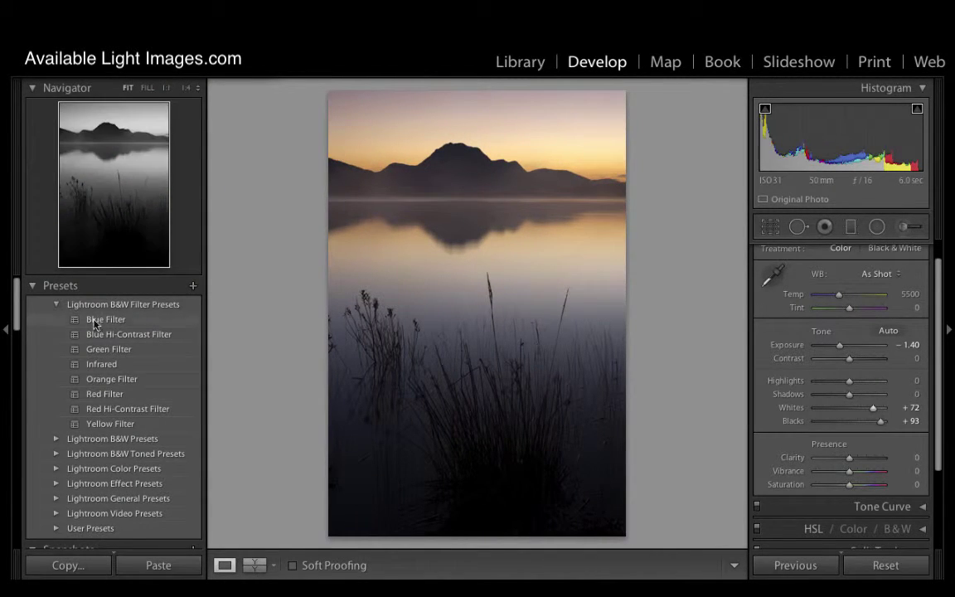
{"action": "left_click", "coordinate": [33, 286]}
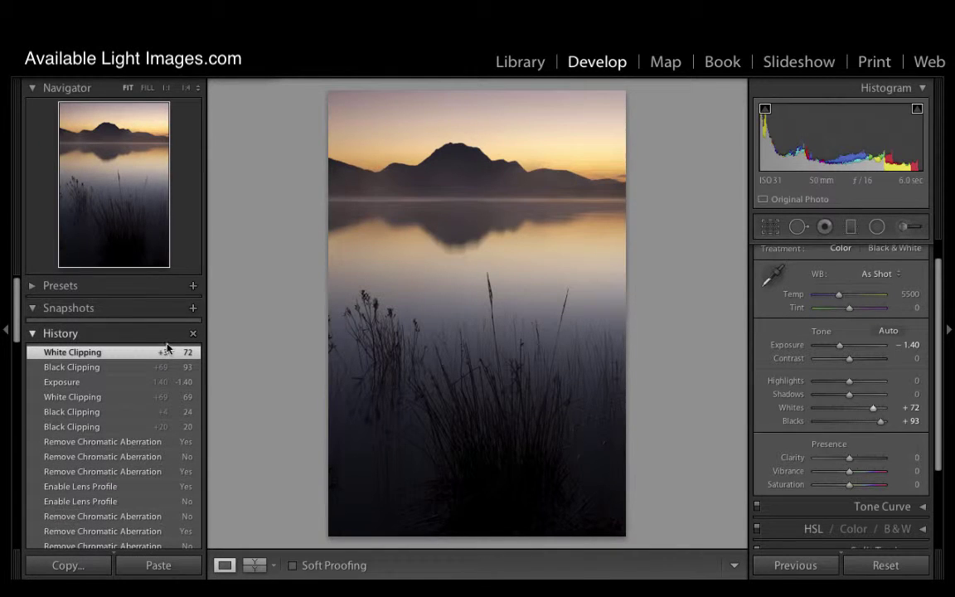
{"action": "left_click", "coordinate": [37, 334]}
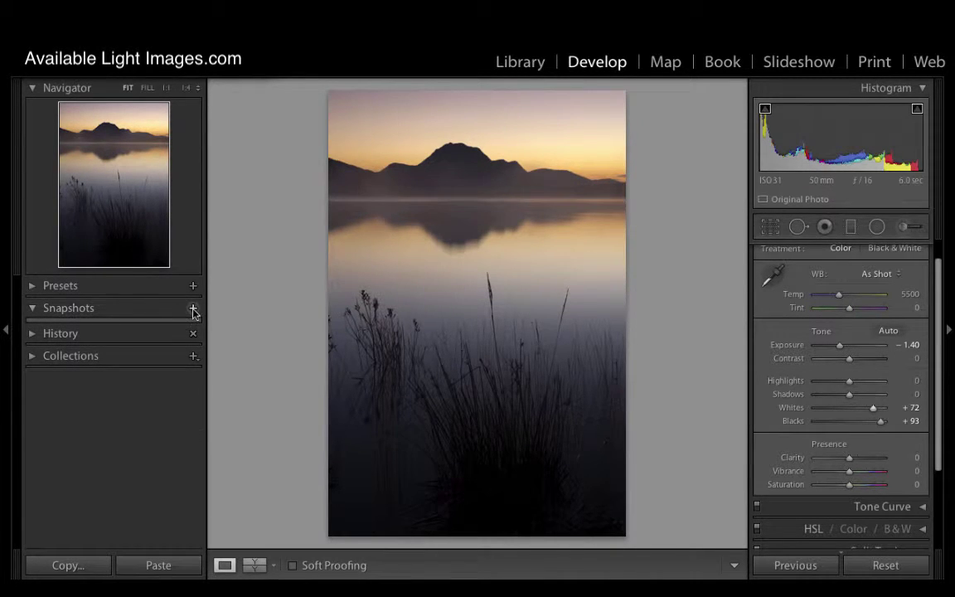
{"action": "left_click", "coordinate": [193, 307]}
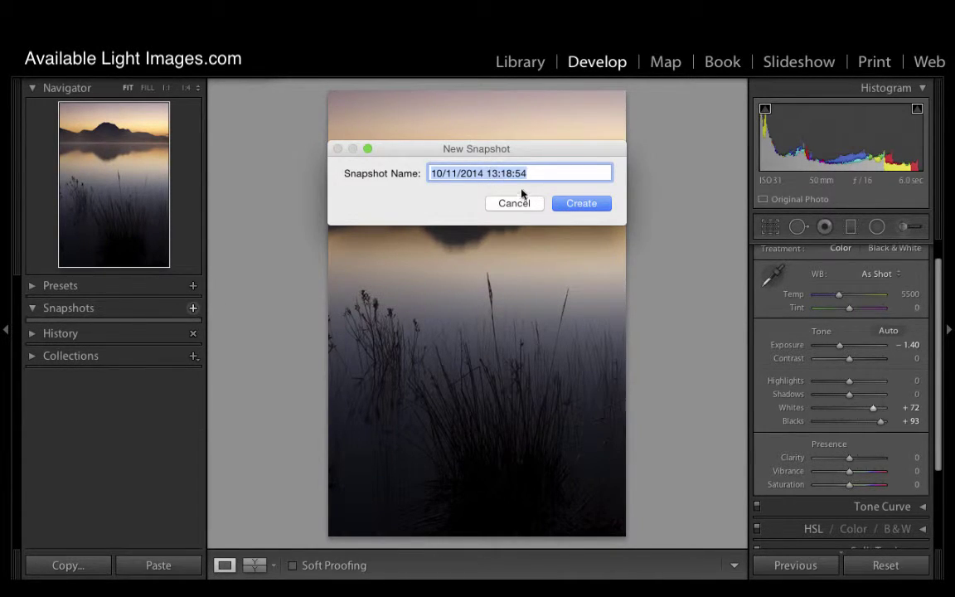
{"action": "left_click", "coordinate": [567, 204]}
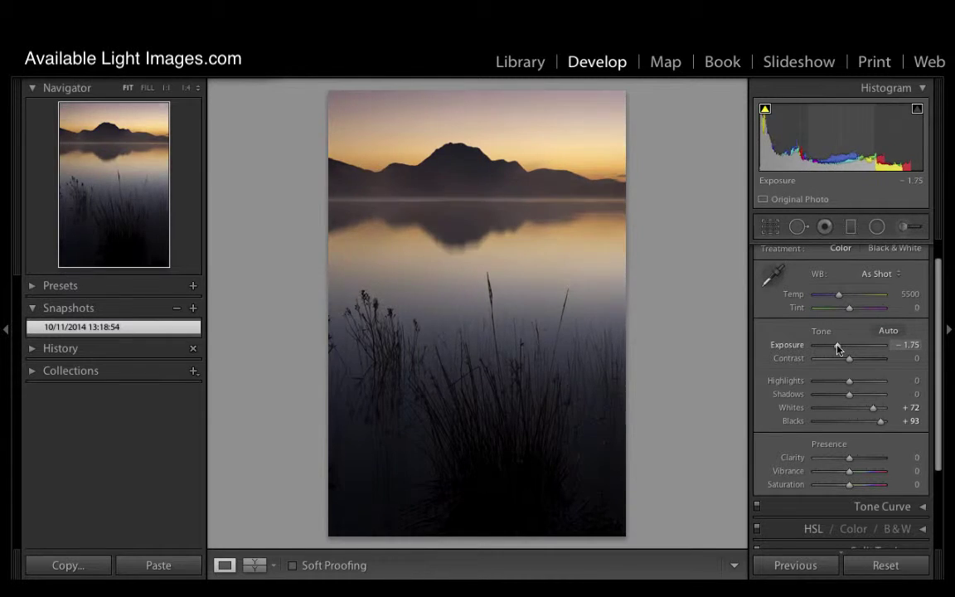
Step: Rebalance the tones to Exposure +0.25, Whites +64 and Blacks +26, and save this version as a second snapshot with the default name
{"action": "left_click_drag", "start_coordinate": [839, 347], "coordinate": [851, 349]}
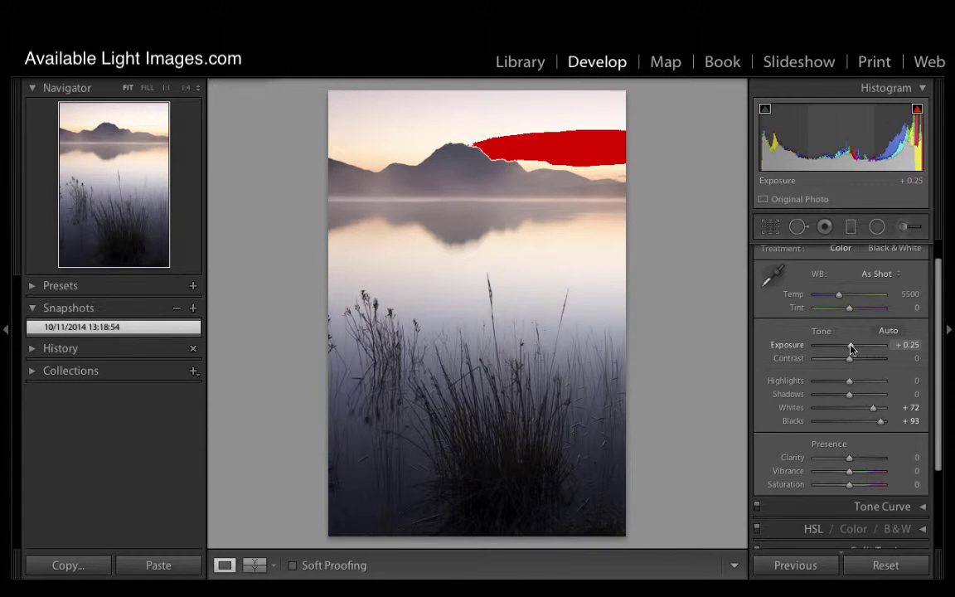
{"action": "left_click_drag", "start_coordinate": [872, 409], "coordinate": [869, 409]}
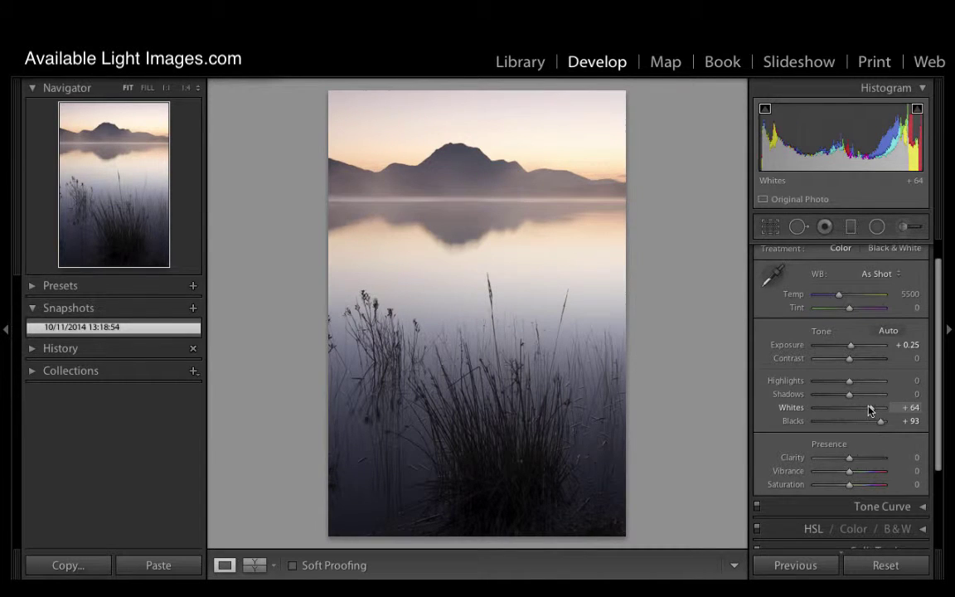
{"action": "left_click_drag", "start_coordinate": [882, 424], "coordinate": [859, 426]}
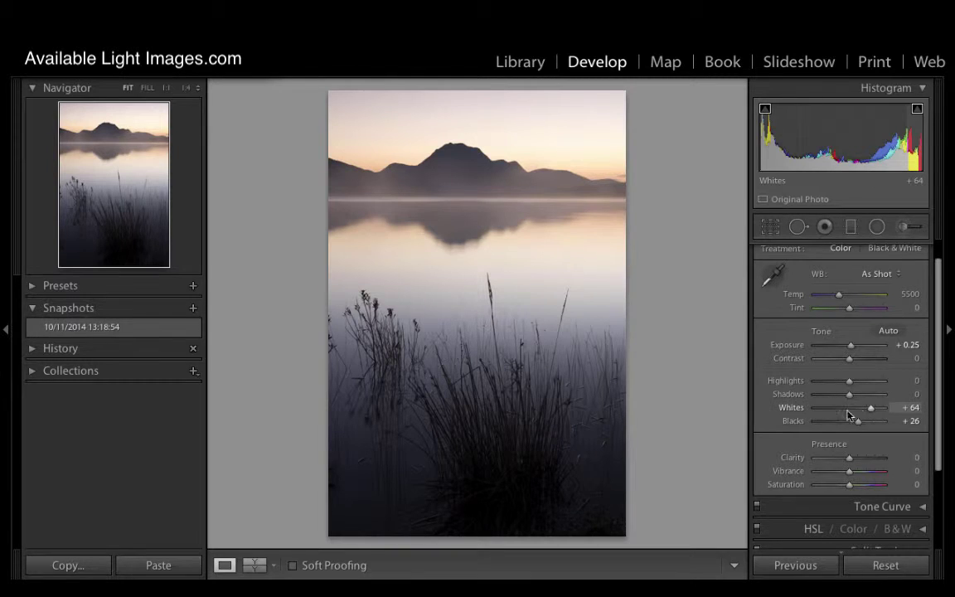
{"action": "left_click", "coordinate": [192, 308]}
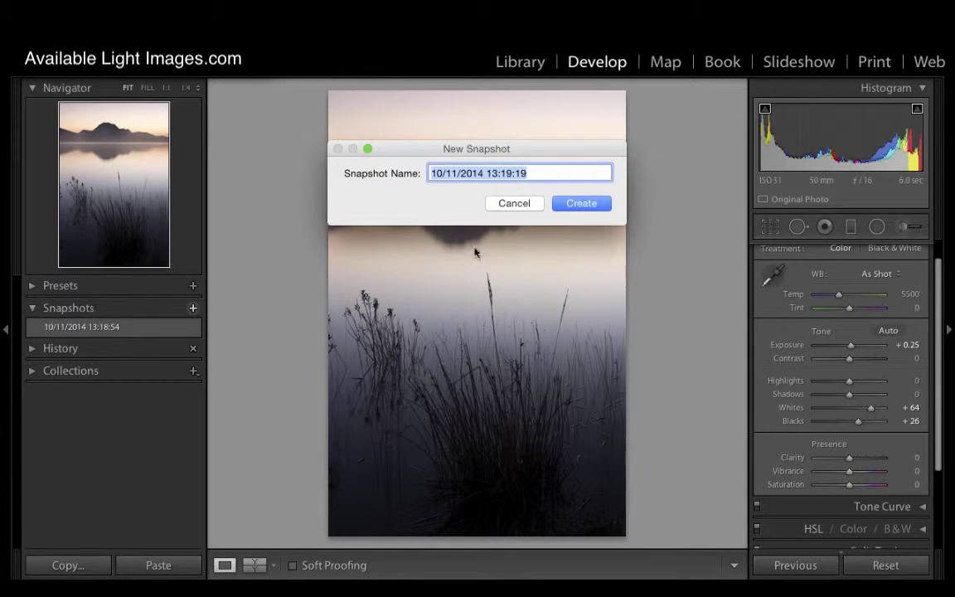
{"action": "left_click", "coordinate": [576, 205]}
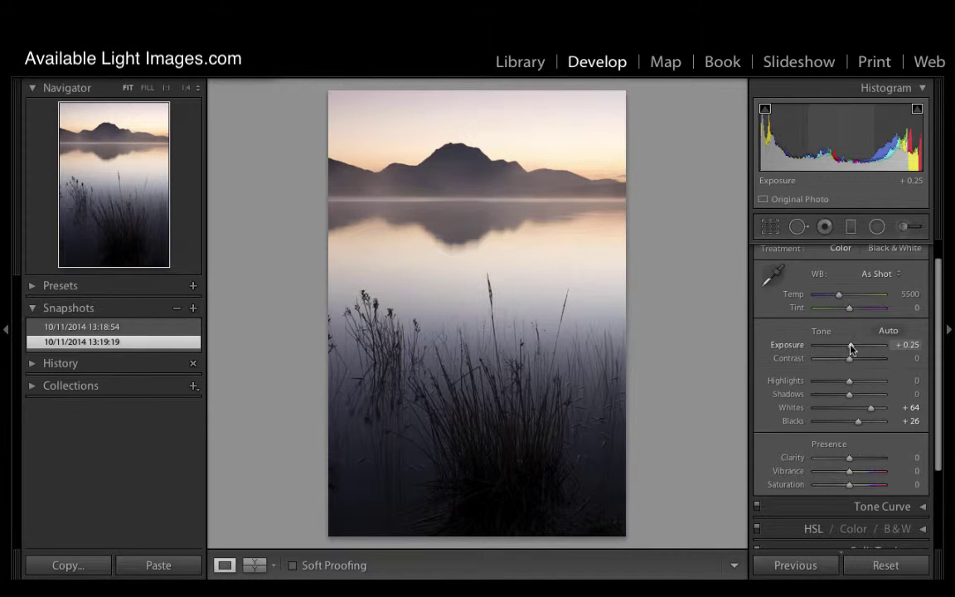
Step: Brighten the photo to Exposure +1.15 with Whites at +47 and Blacks at +15, and save it as a snapshot with the default name
{"action": "left_click_drag", "start_coordinate": [851, 348], "coordinate": [857, 349]}
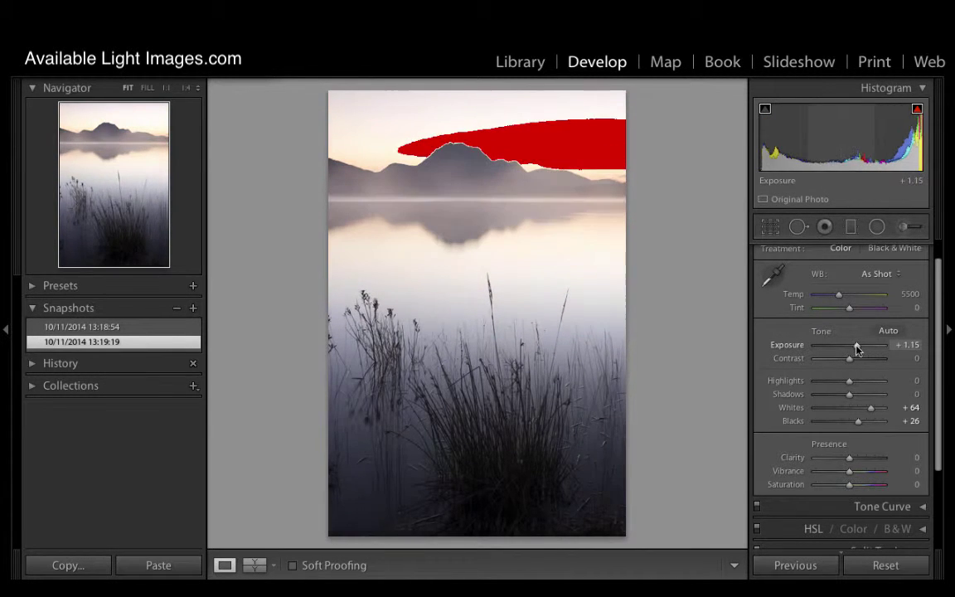
{"action": "left_click_drag", "start_coordinate": [871, 413], "coordinate": [864, 414]}
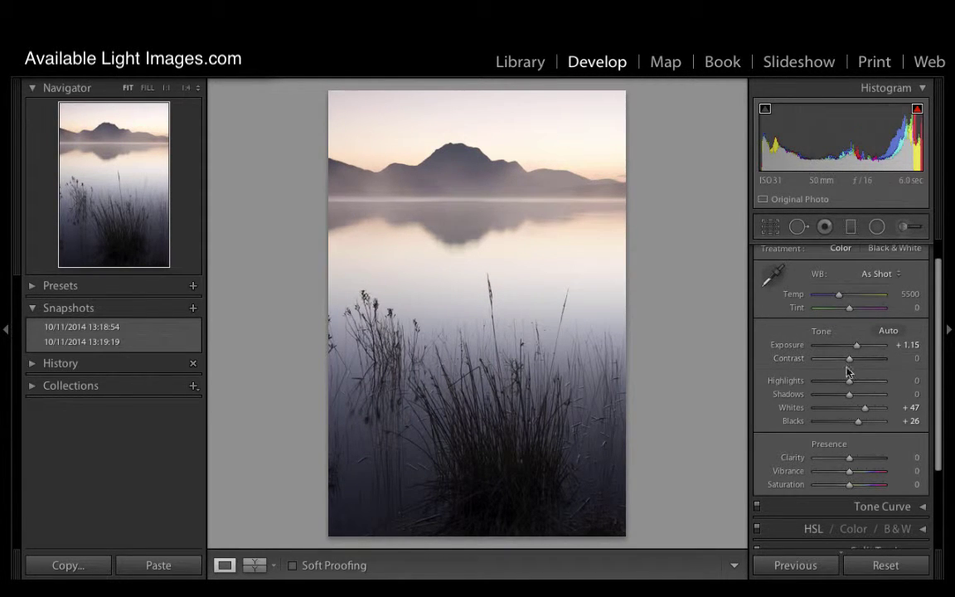
{"action": "left_click_drag", "start_coordinate": [858, 422], "coordinate": [854, 424]}
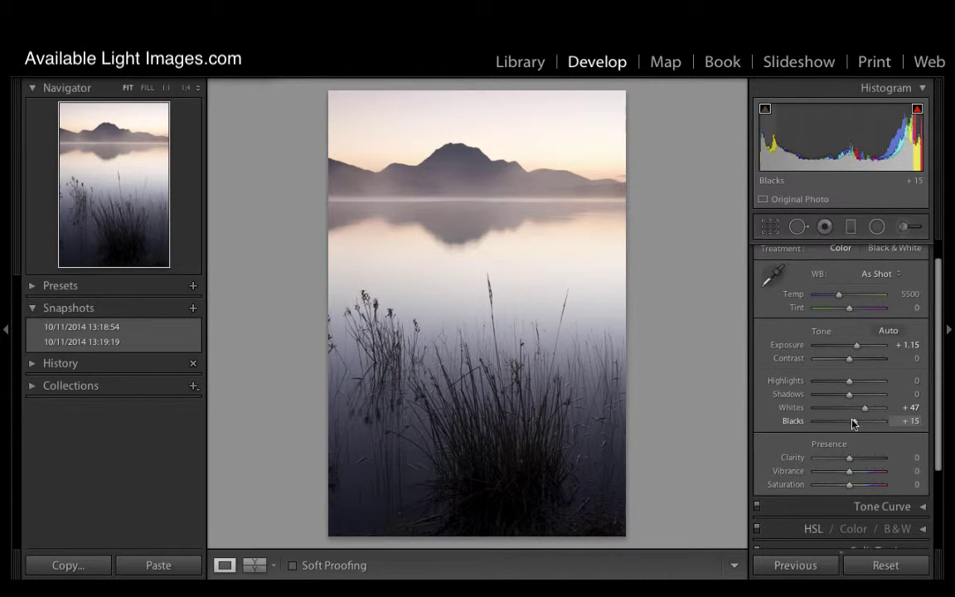
{"action": "left_click", "coordinate": [192, 309]}
{"action": "left_click", "coordinate": [581, 203]}
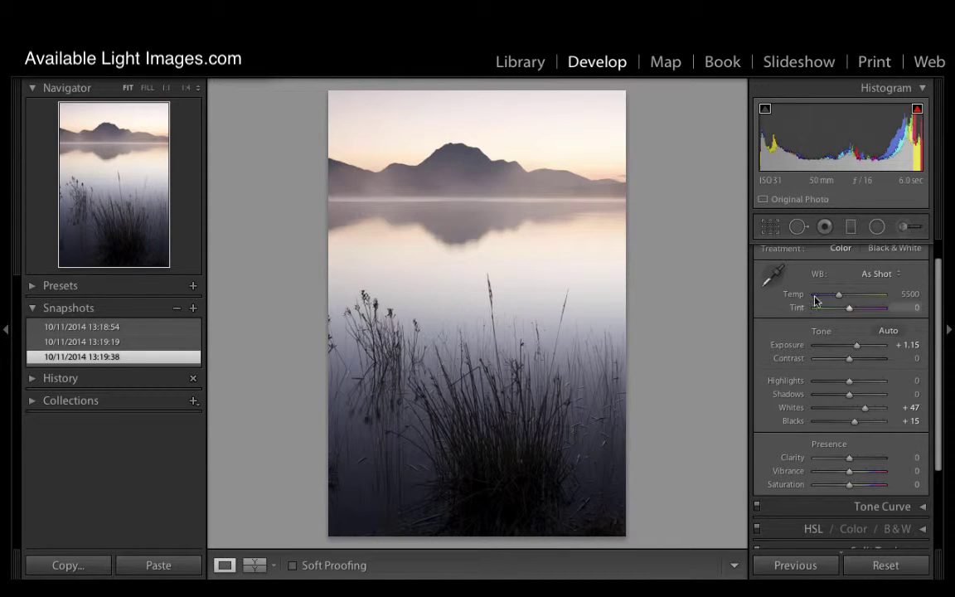
Step: Create a high-key version with Exposure +2.40, Whites +23 and Blacks -4, and save it as another default-named snapshot
{"action": "left_click_drag", "start_coordinate": [857, 345], "coordinate": [865, 350]}
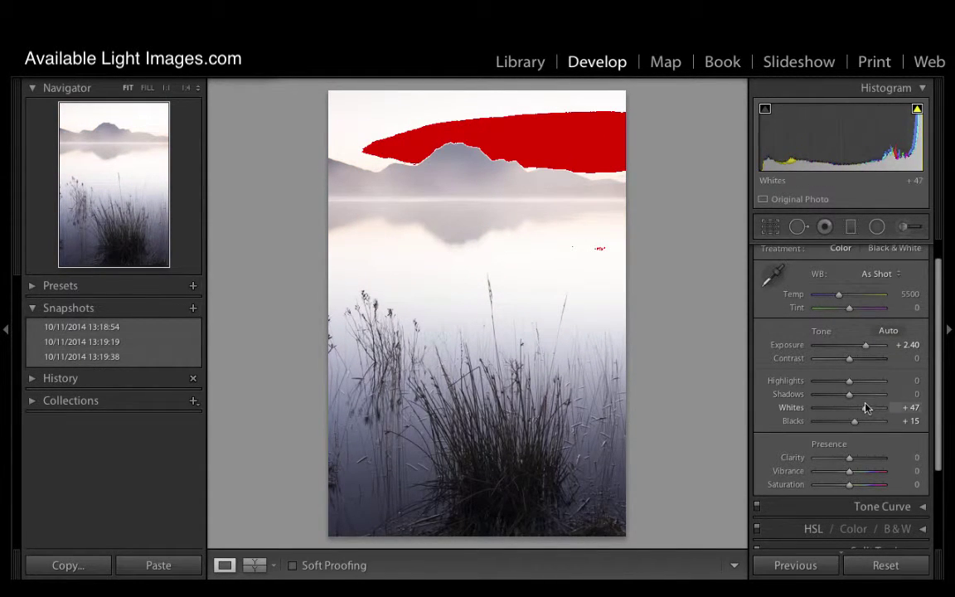
{"action": "left_click_drag", "start_coordinate": [865, 407], "coordinate": [848, 424]}
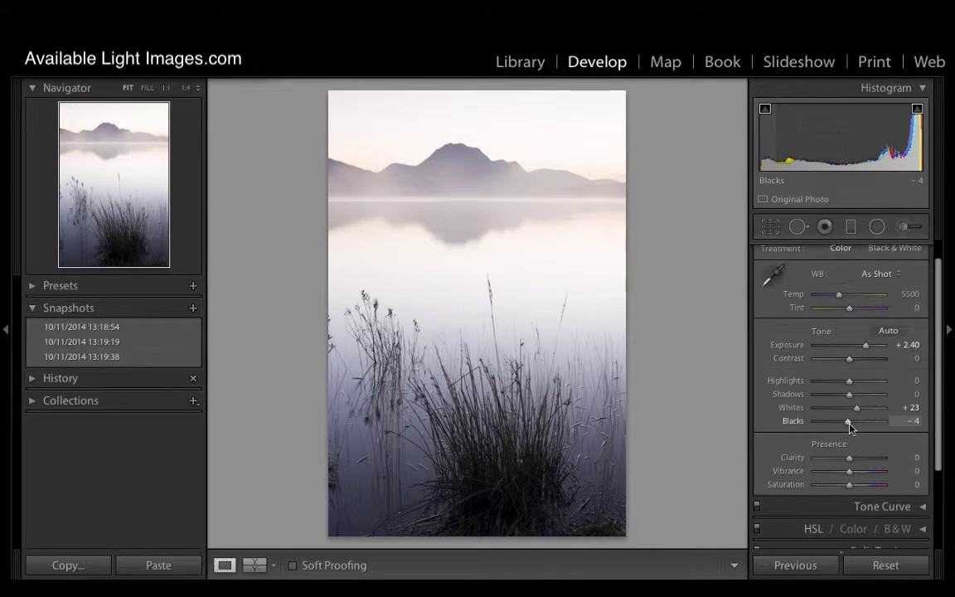
{"action": "left_click", "coordinate": [192, 308]}
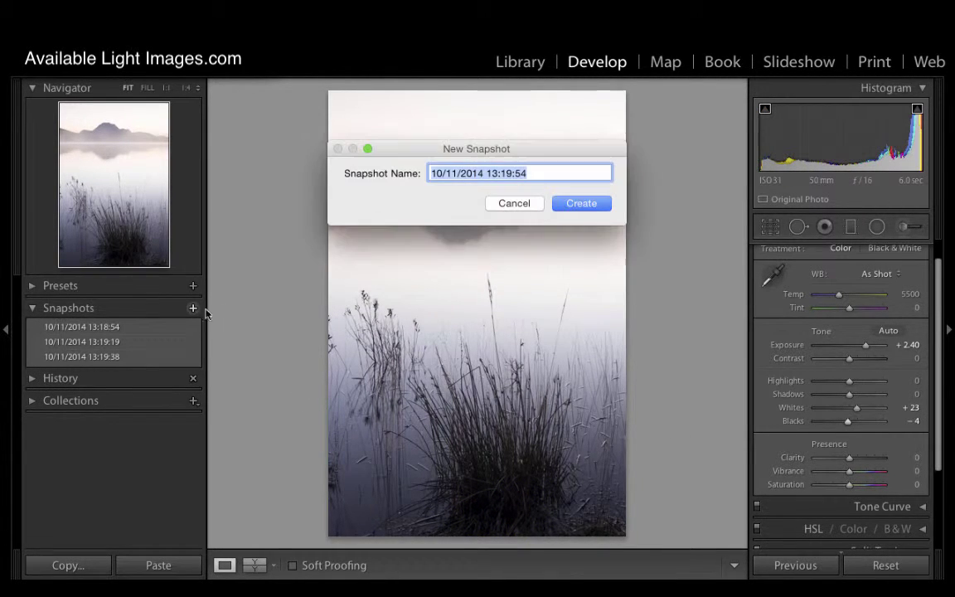
{"action": "left_click", "coordinate": [579, 204]}
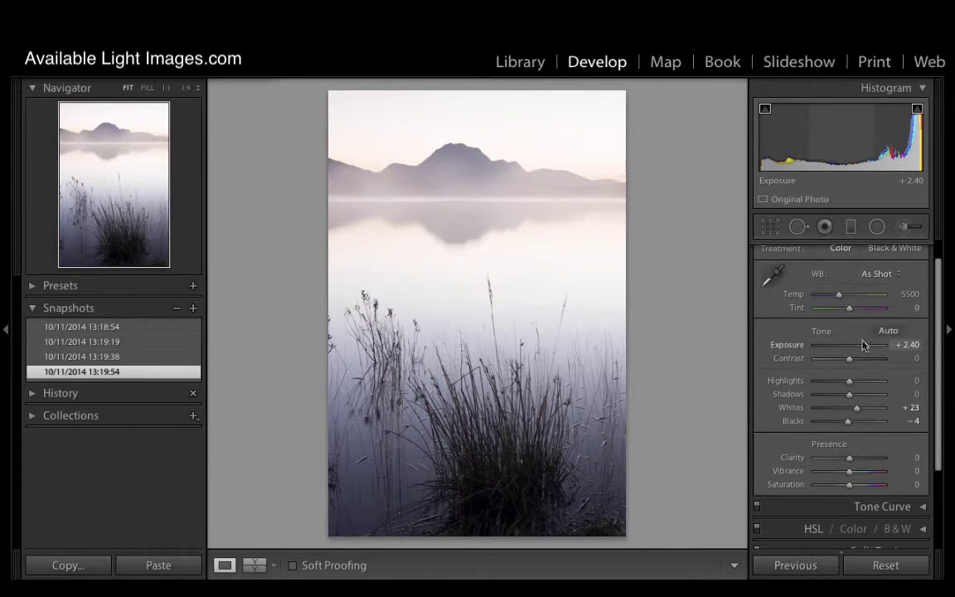
Step: Compare the four saved snapshots one after another, from the darkest to the brightest version
{"action": "left_click", "coordinate": [76, 328]}
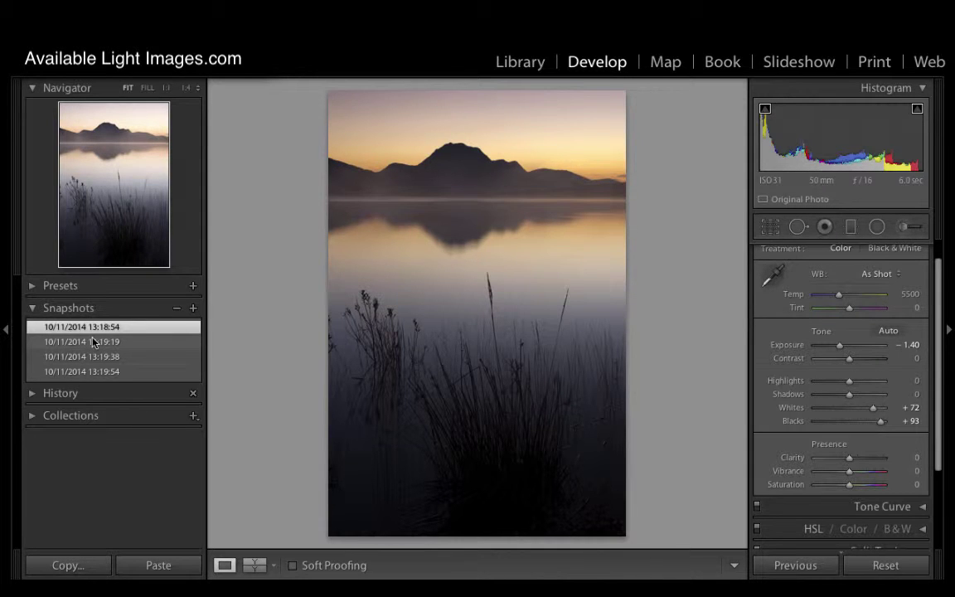
{"action": "left_click", "coordinate": [93, 342]}
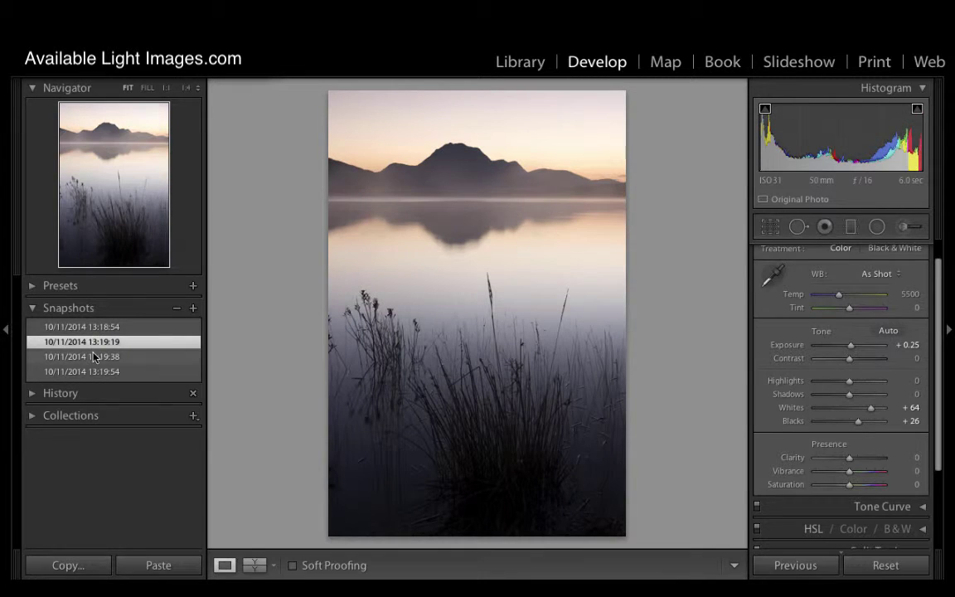
{"action": "left_click", "coordinate": [94, 358]}
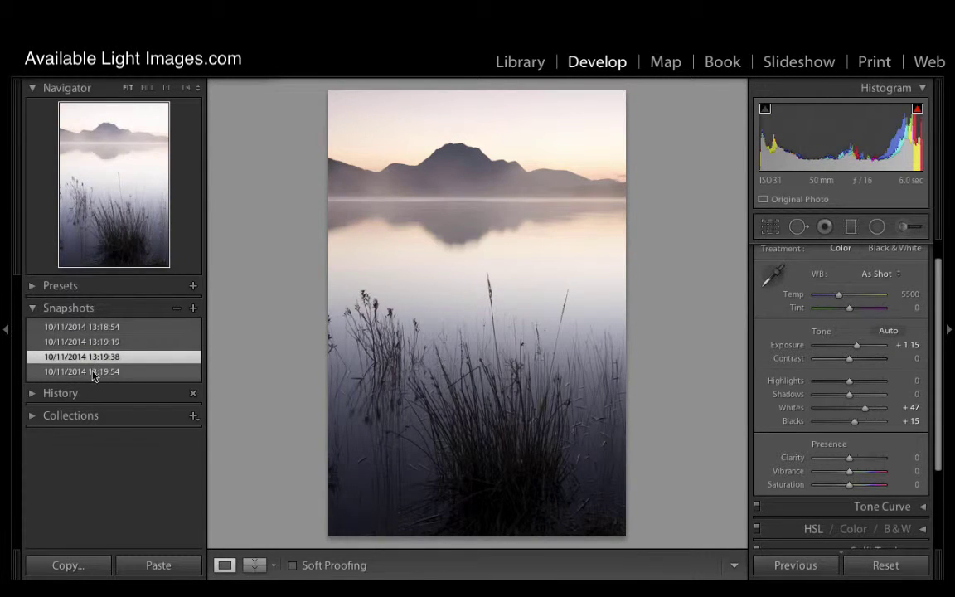
{"action": "left_click", "coordinate": [95, 373]}
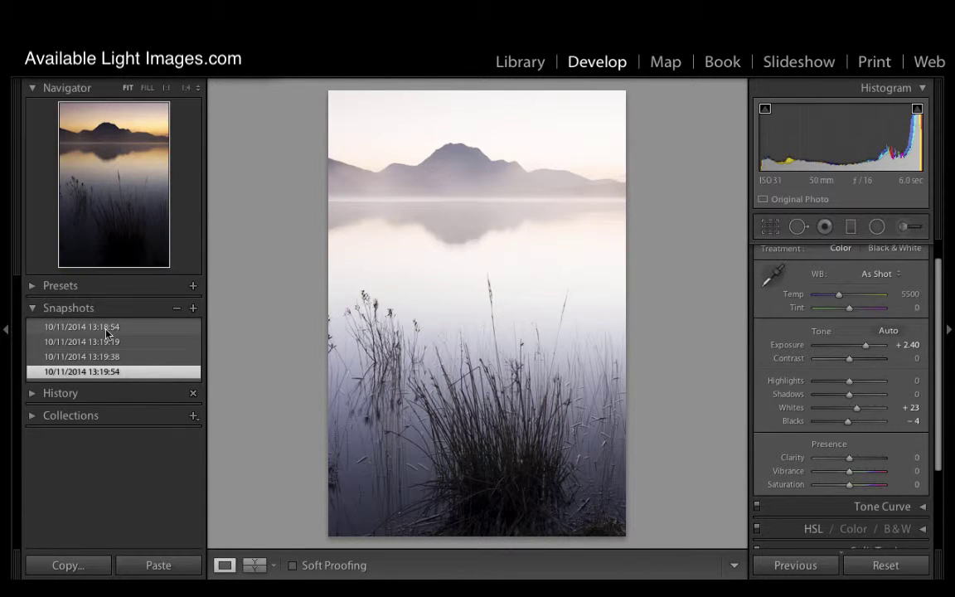
Step: Restore the darkest snapshot, cool its white balance to Temp 4216 and lower Highlights to -100
{"action": "left_click", "coordinate": [108, 328]}
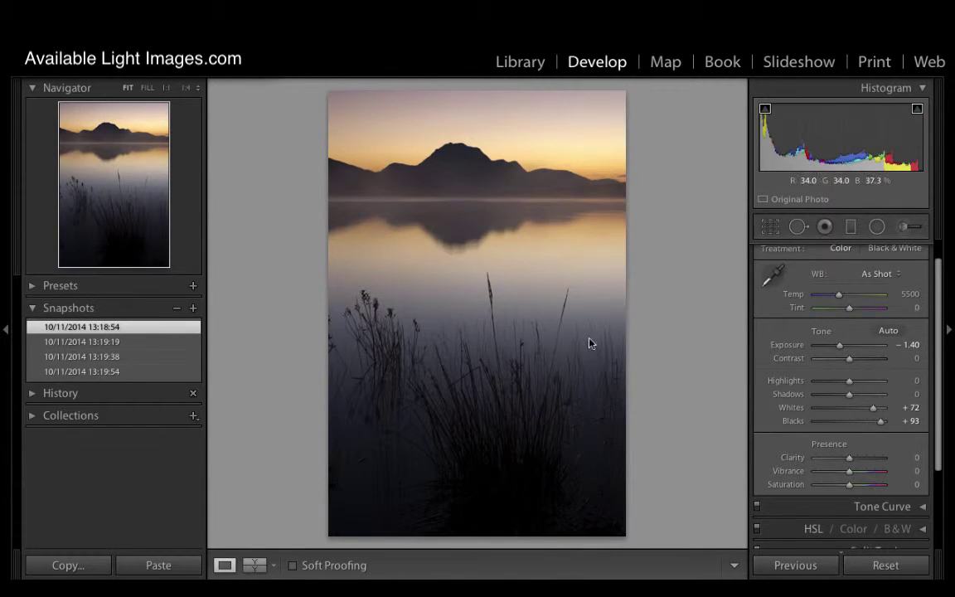
{"action": "scroll", "coordinate": [822, 362], "scroll_direction": "up", "scroll_amount": 1}
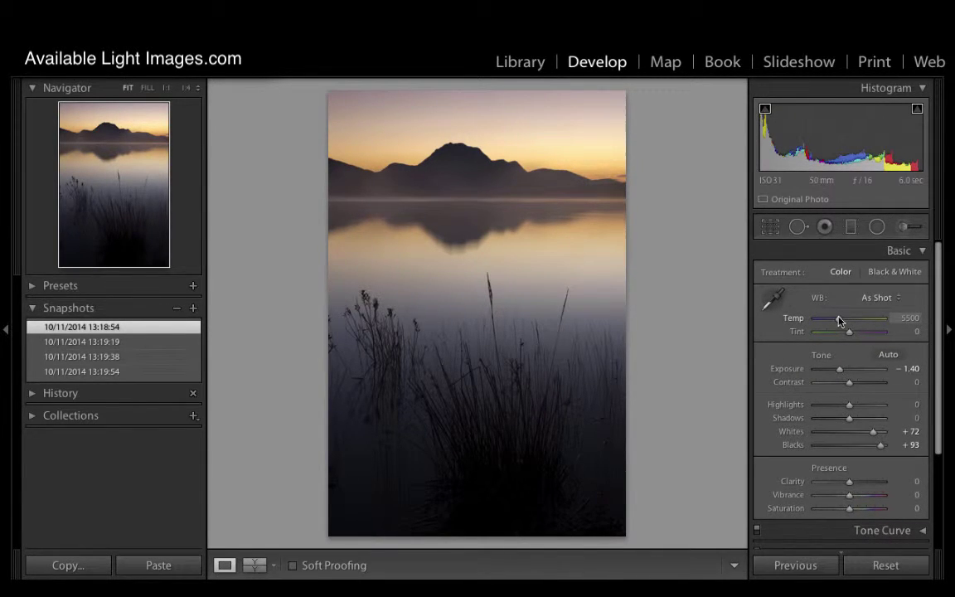
{"action": "left_click_drag", "start_coordinate": [840, 322], "coordinate": [831, 324]}
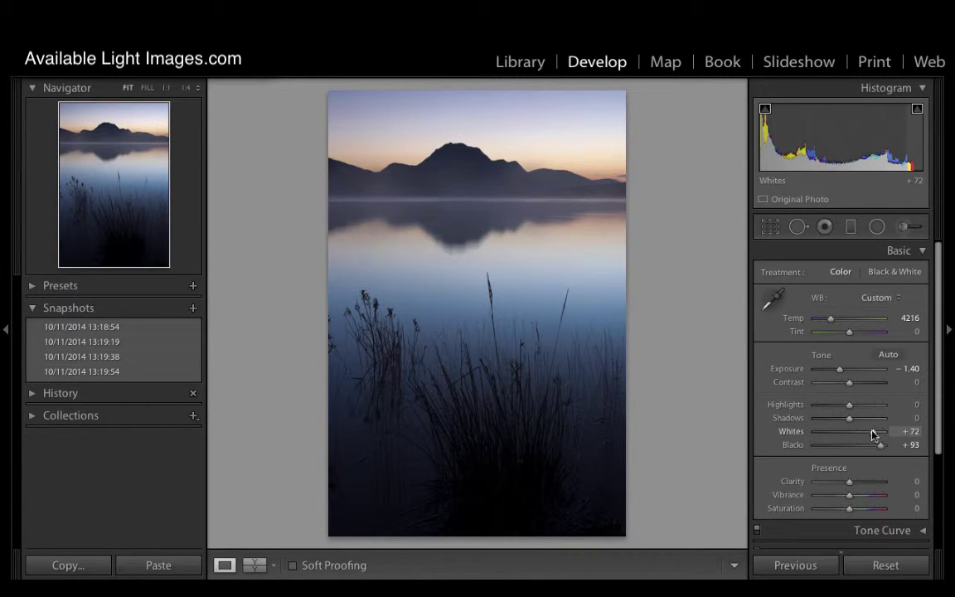
{"action": "mouse_move", "coordinate": [872, 432]}
{"action": "left_mouse_down"}
{"action": "mouse_move", "coordinate": [843, 406]}
{"action": "mouse_move", "coordinate": [877, 437]}
{"action": "left_mouse_up"}
{"action": "left_click_drag", "start_coordinate": [841, 404], "coordinate": [815, 409]}
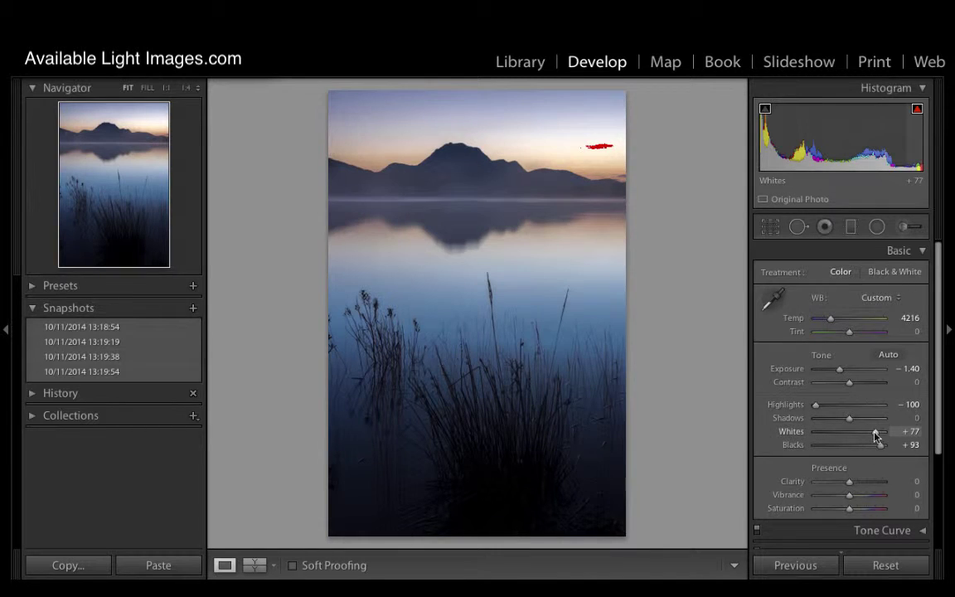
Step: Fine-tune Whites to +75 and Blacks to +89, and save the cool blue version as a default-named snapshot
{"action": "left_click_drag", "start_coordinate": [875, 437], "coordinate": [872, 435]}
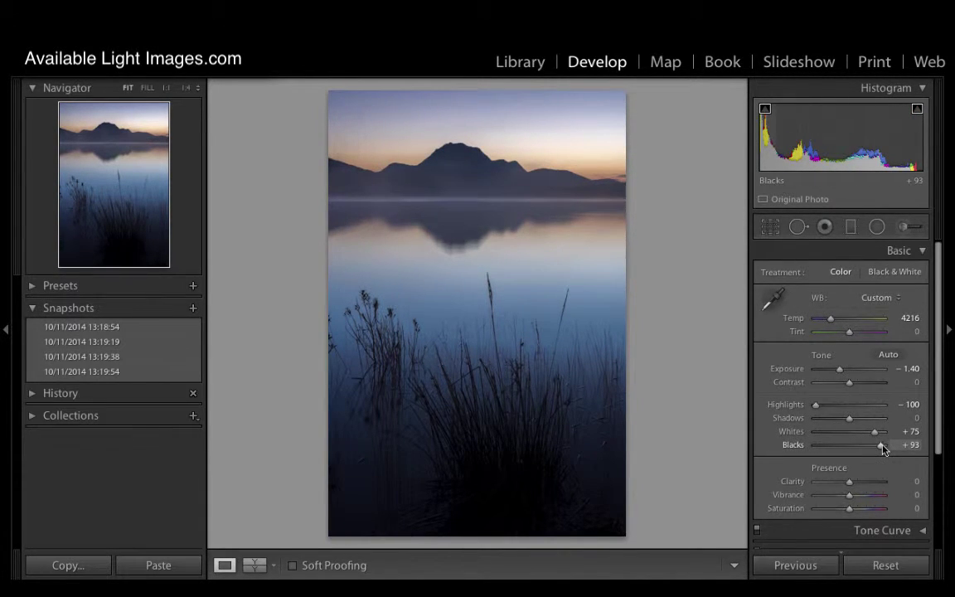
{"action": "left_click_drag", "start_coordinate": [883, 445], "coordinate": [879, 446]}
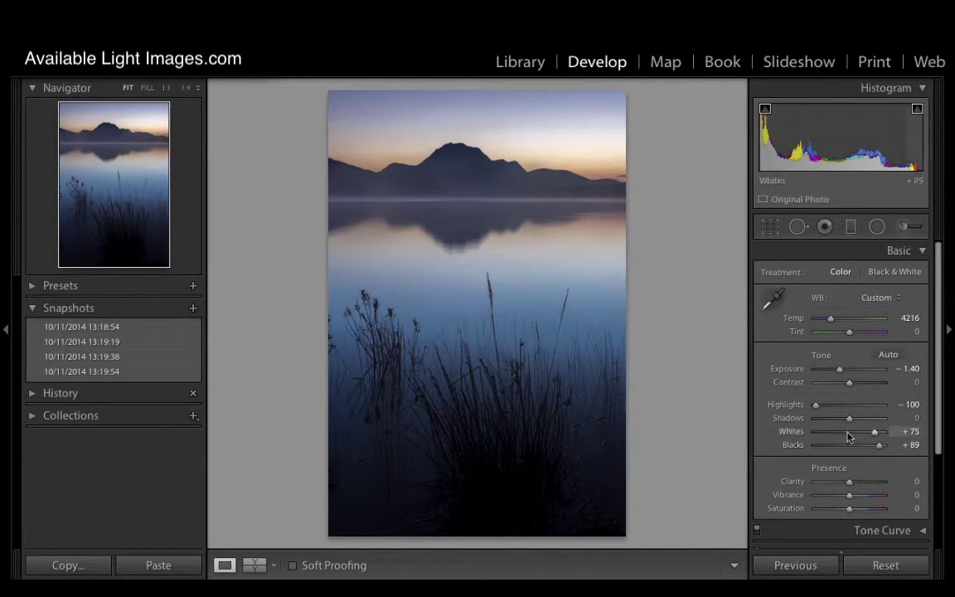
{"action": "left_click", "coordinate": [192, 308]}
{"action": "left_click", "coordinate": [582, 204]}
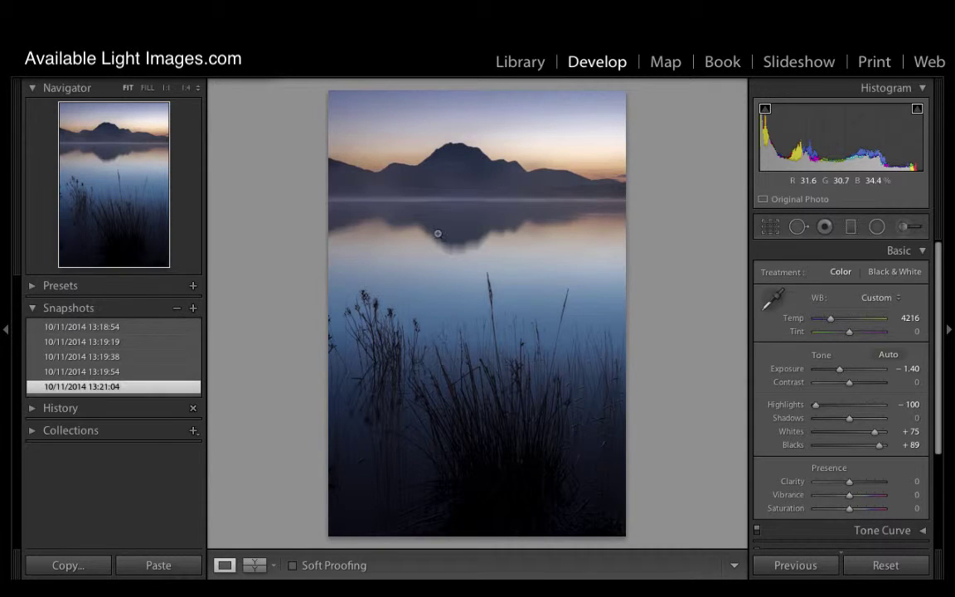
Step: Compare the warm dark snapshot with the cool blue one by switching back and forth between them
{"action": "left_click", "coordinate": [129, 328]}
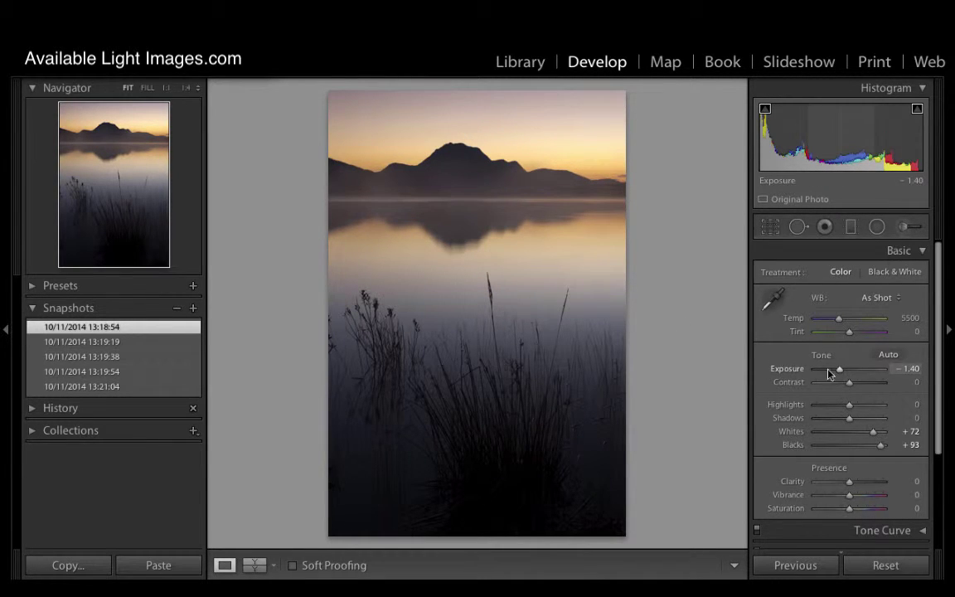
{"action": "left_click", "coordinate": [171, 388]}
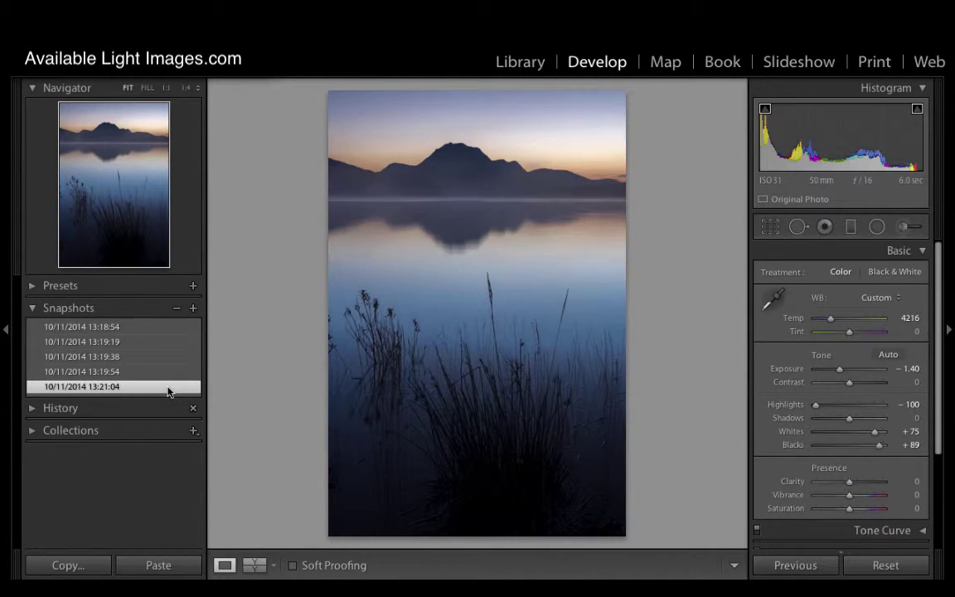
{"action": "left_click", "coordinate": [144, 327]}
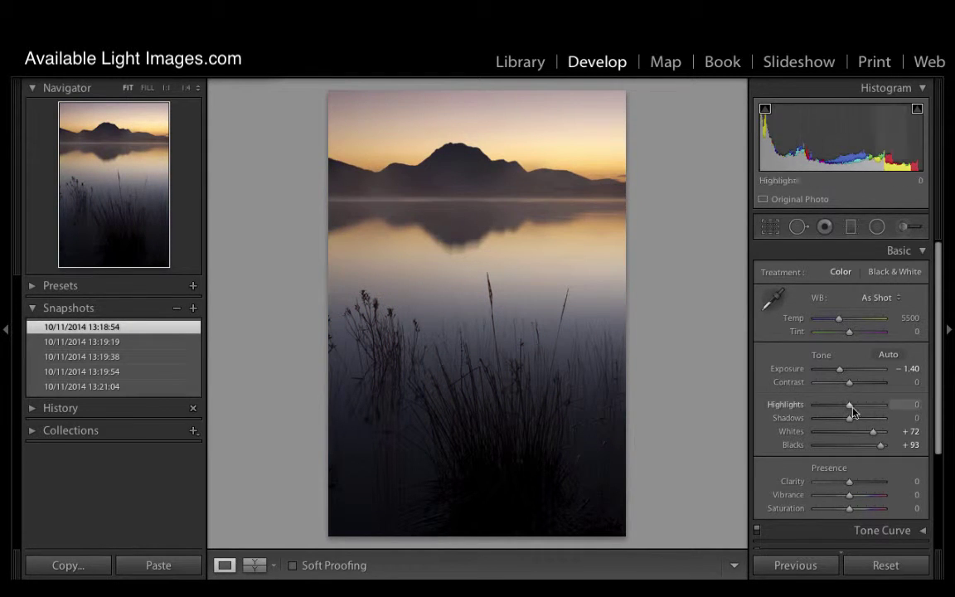
{"action": "left_click", "coordinate": [186, 388]}
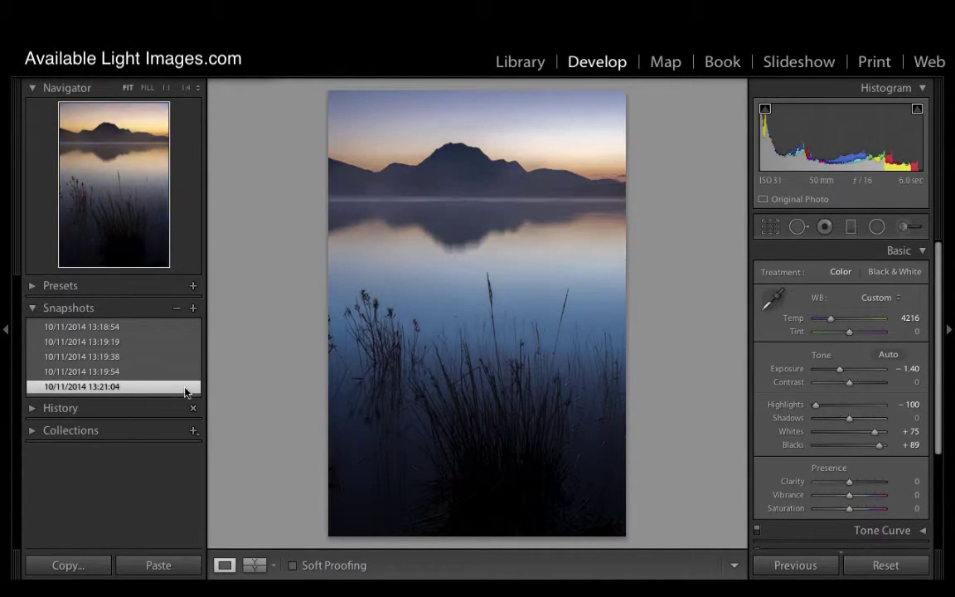
{"action": "left_click", "coordinate": [160, 327]}
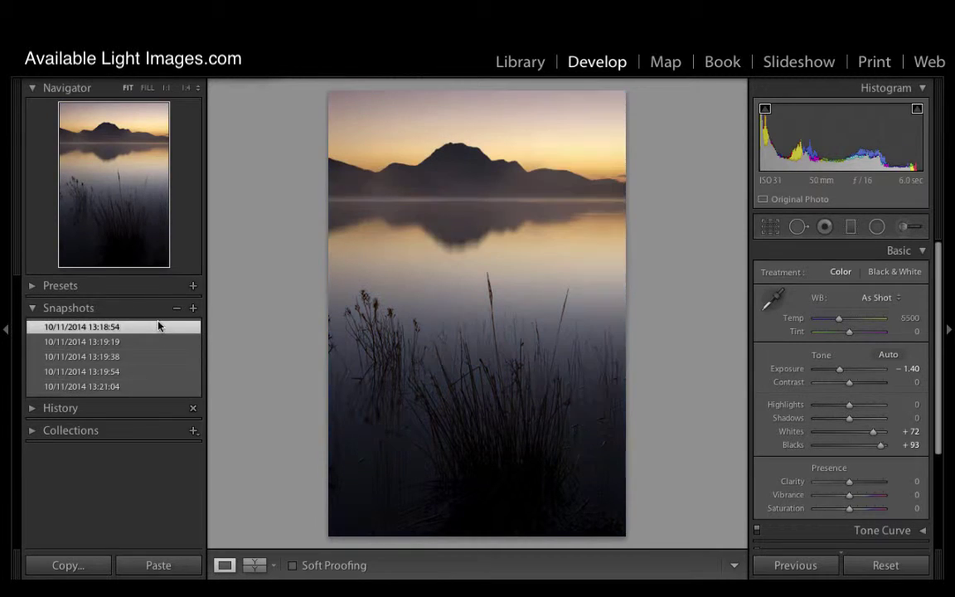
{"action": "left_click", "coordinate": [154, 390]}
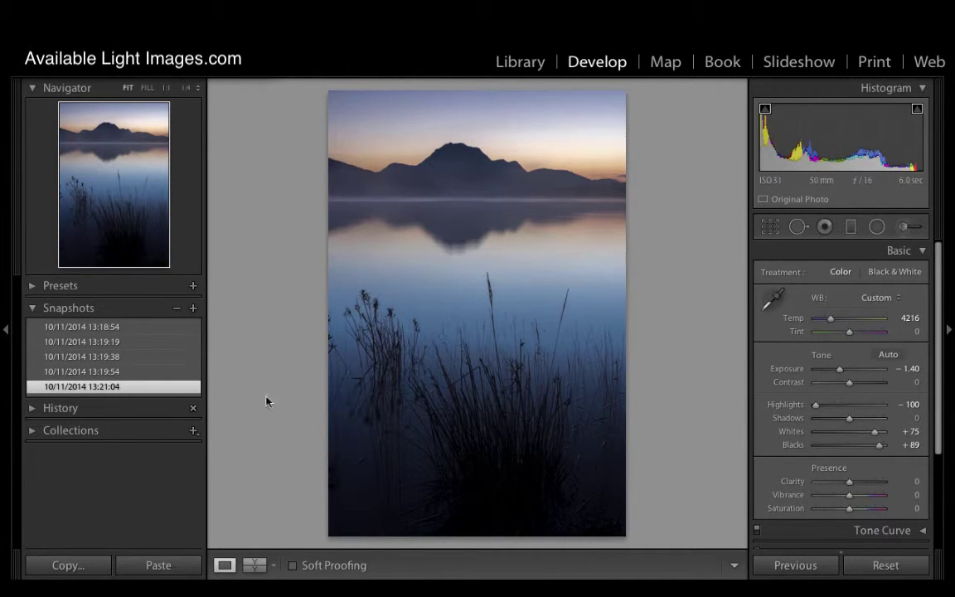
{"action": "left_click", "coordinate": [152, 328]}
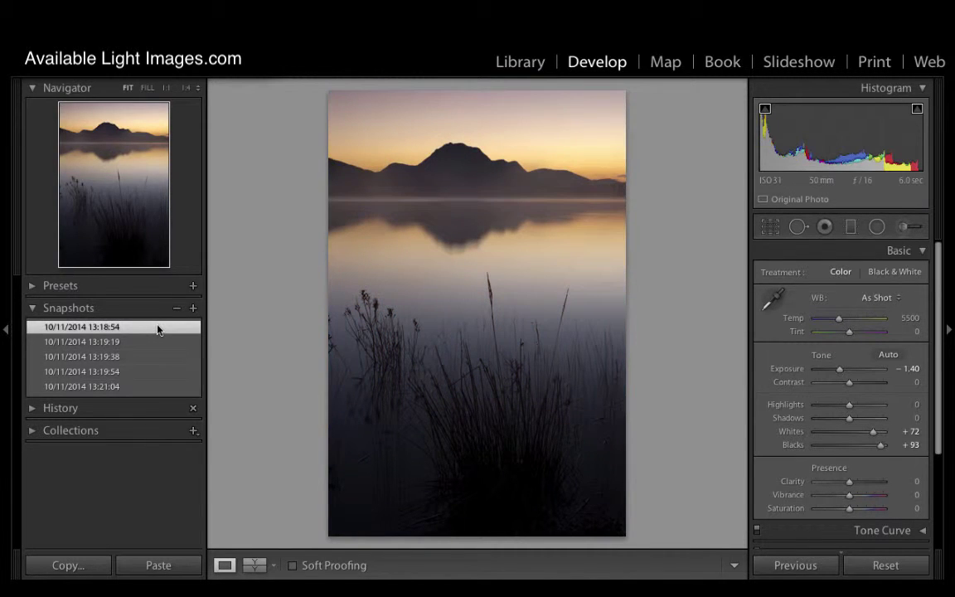
{"action": "left_click", "coordinate": [156, 390]}
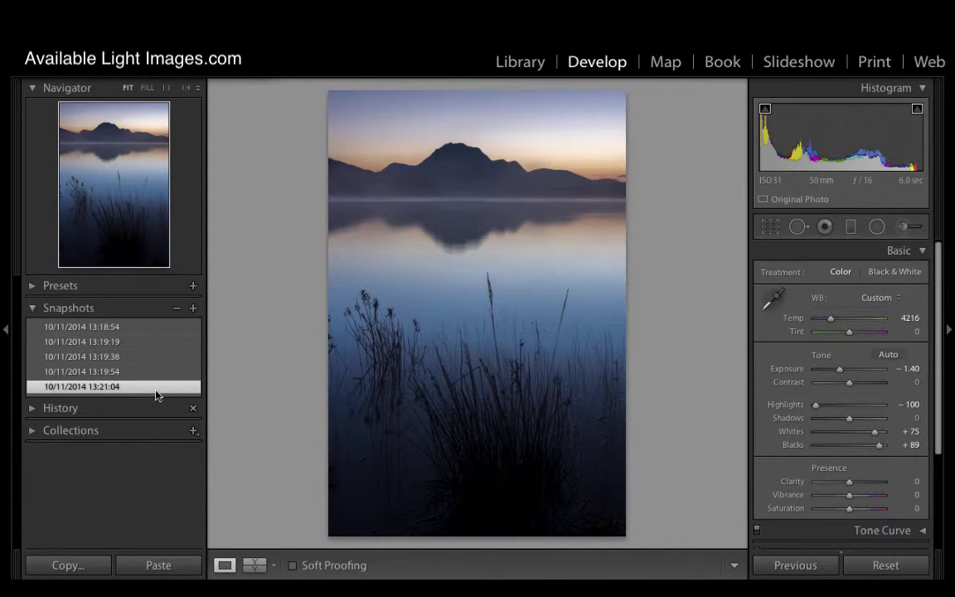
Step: Review the three brighter snapshots in turn, from the brightest back to the Exposure +0.25 version
{"action": "left_click", "coordinate": [153, 373]}
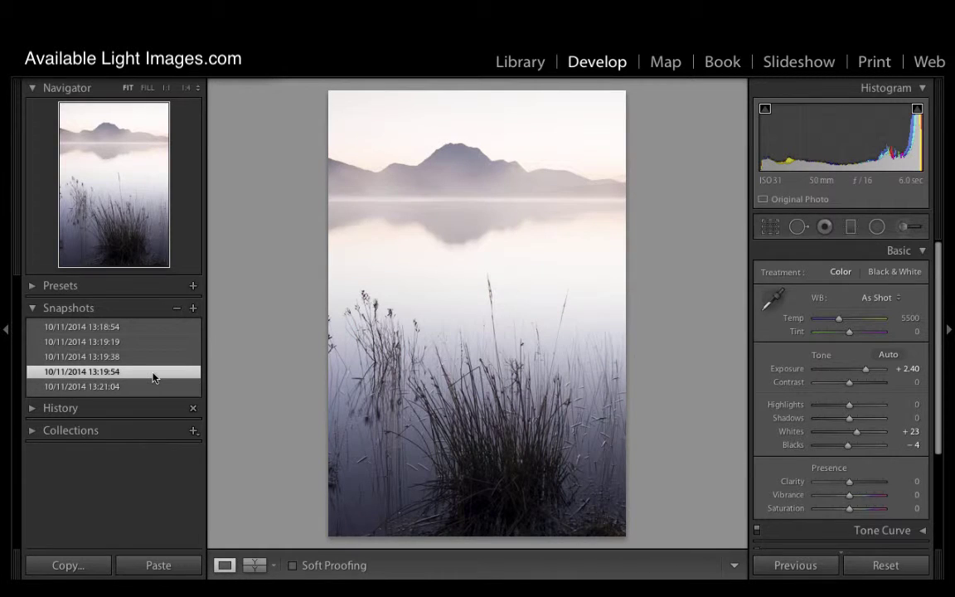
{"action": "left_click", "coordinate": [154, 355]}
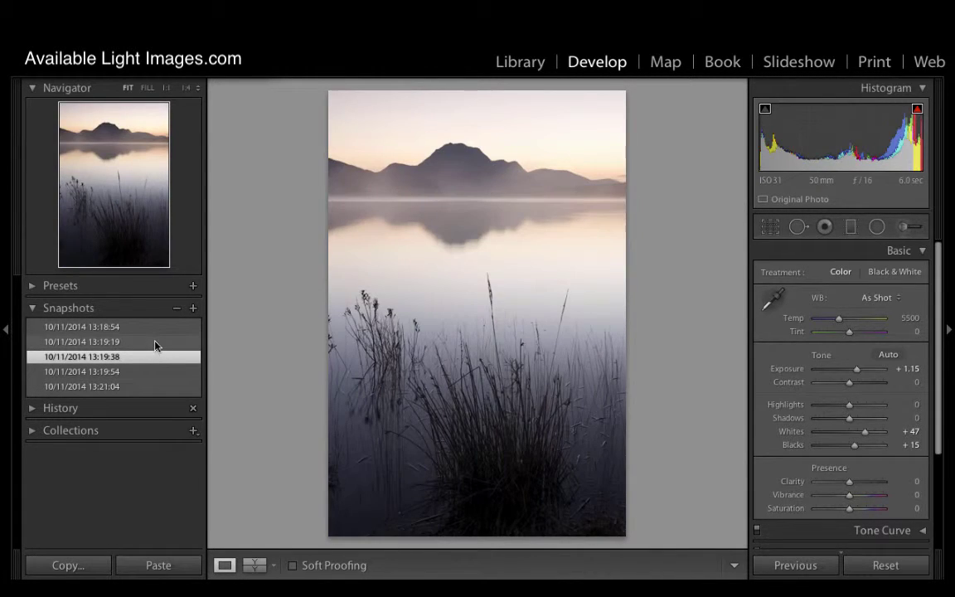
{"action": "left_click", "coordinate": [155, 341]}
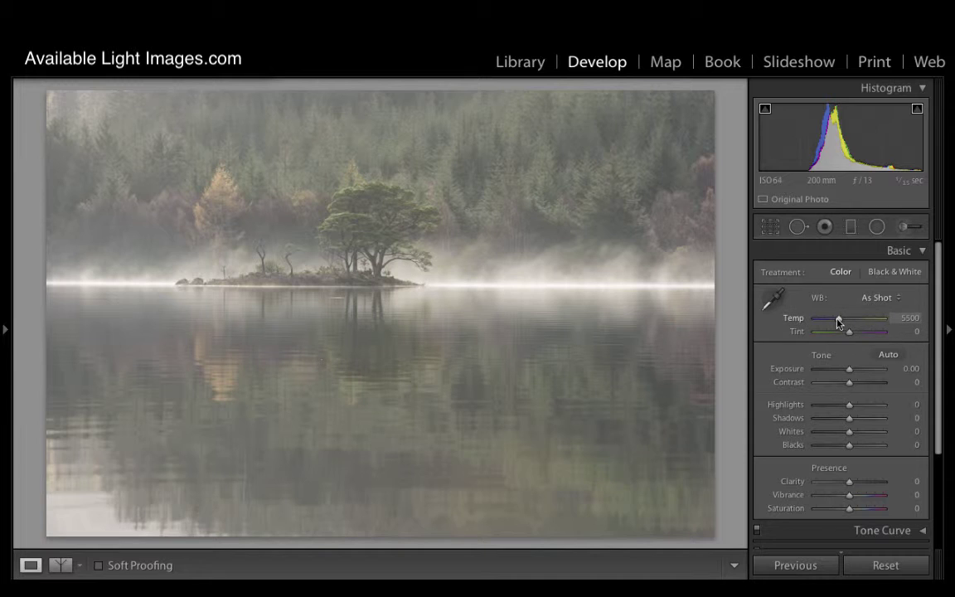
Step: Straighten the misty island photo along the bright waterline to an angle of -0.20 with Crop & Straighten
{"action": "left_click", "coordinate": [770, 226]}
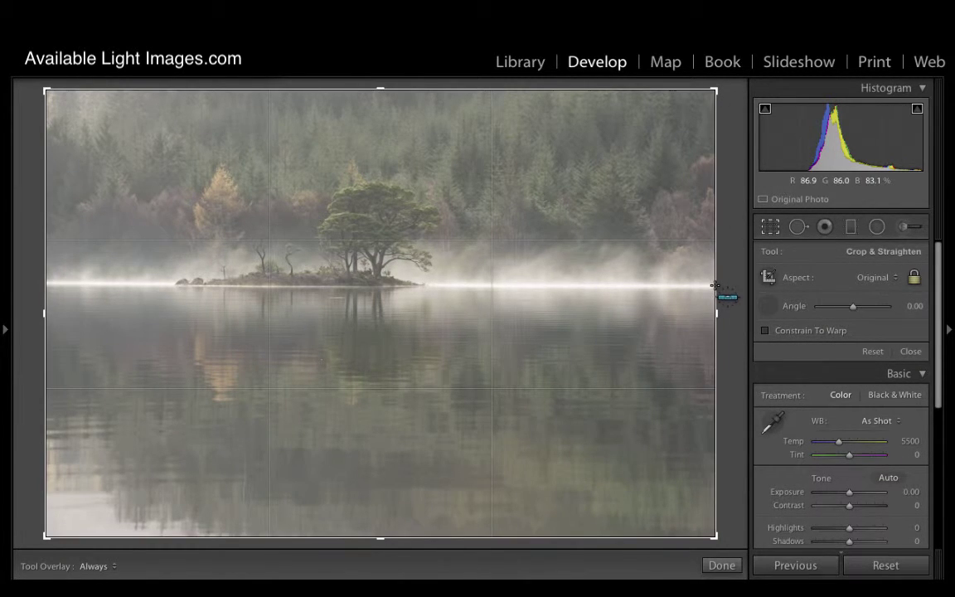
{"action": "left_click_drag", "start_coordinate": [715, 285], "coordinate": [37, 281]}
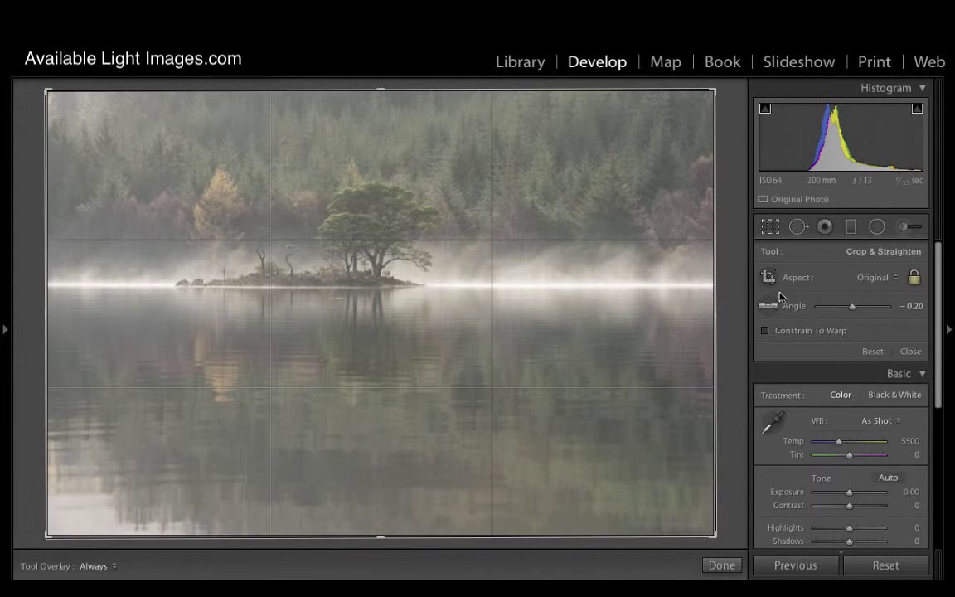
Step: Enable profile corrections and chromatic aberration removal in the island photo's lens corrections
{"action": "scroll", "coordinate": [837, 299], "scroll_direction": "down", "scroll_amount": 5}
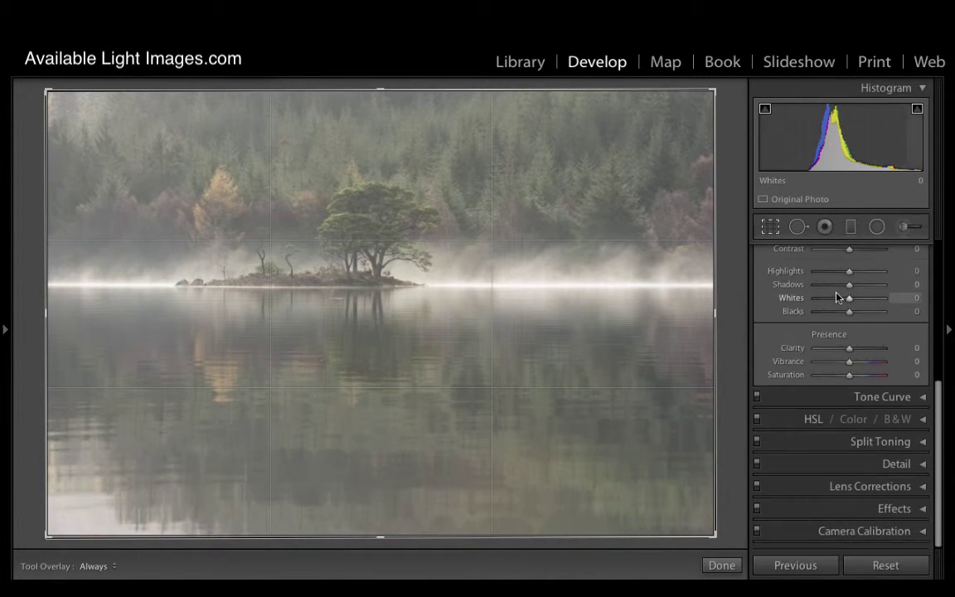
{"action": "left_click", "coordinate": [918, 486]}
{"action": "left_click", "coordinate": [765, 382]}
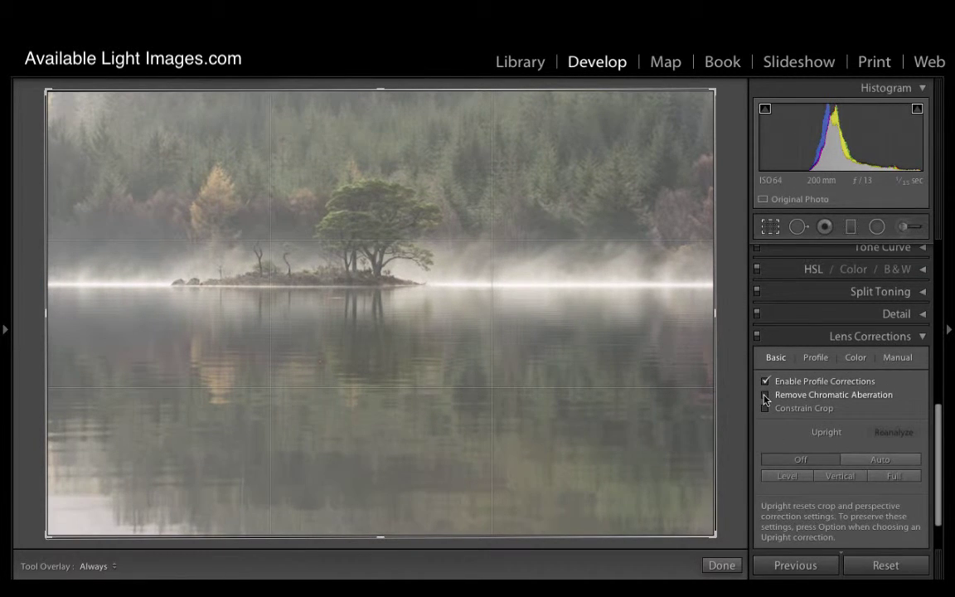
{"action": "left_click", "coordinate": [765, 398]}
{"action": "scroll", "coordinate": [871, 421], "scroll_direction": "up", "scroll_amount": 10}
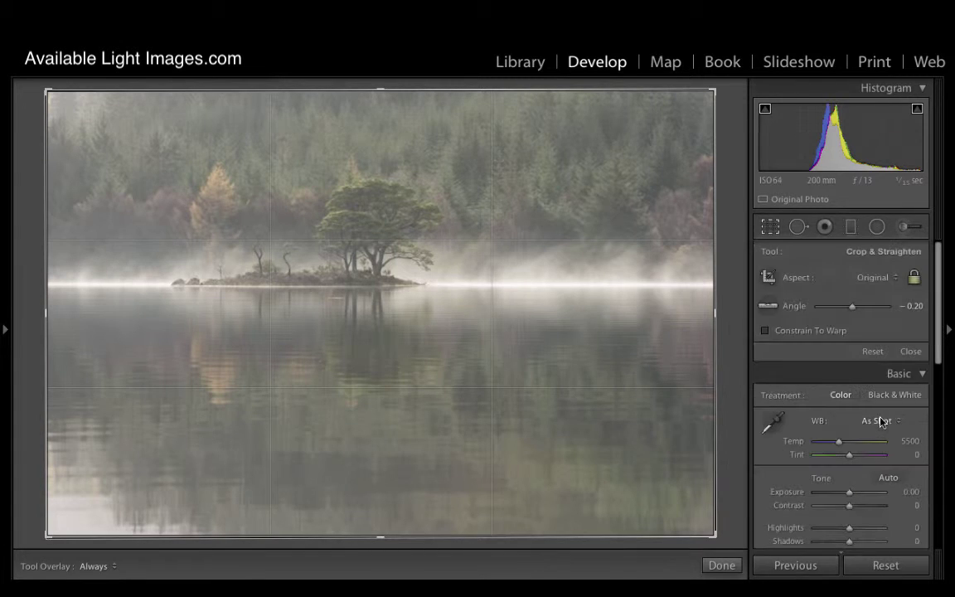
Step: Straighten the island photo once more along the full width of the waterline at -0.20 and close Crop & Straighten
{"action": "left_click", "coordinate": [768, 306]}
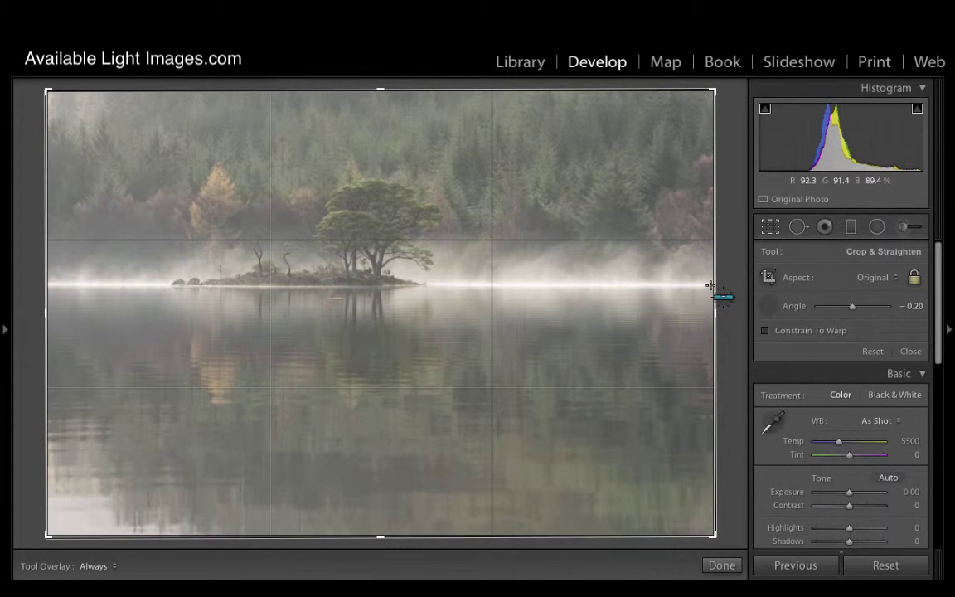
{"action": "mouse_move", "coordinate": [712, 285]}
{"action": "left_mouse_down"}
{"action": "mouse_move", "coordinate": [249, 226]}
{"action": "mouse_move", "coordinate": [13, 258]}
{"action": "mouse_move", "coordinate": [14, 283]}
{"action": "left_mouse_up"}
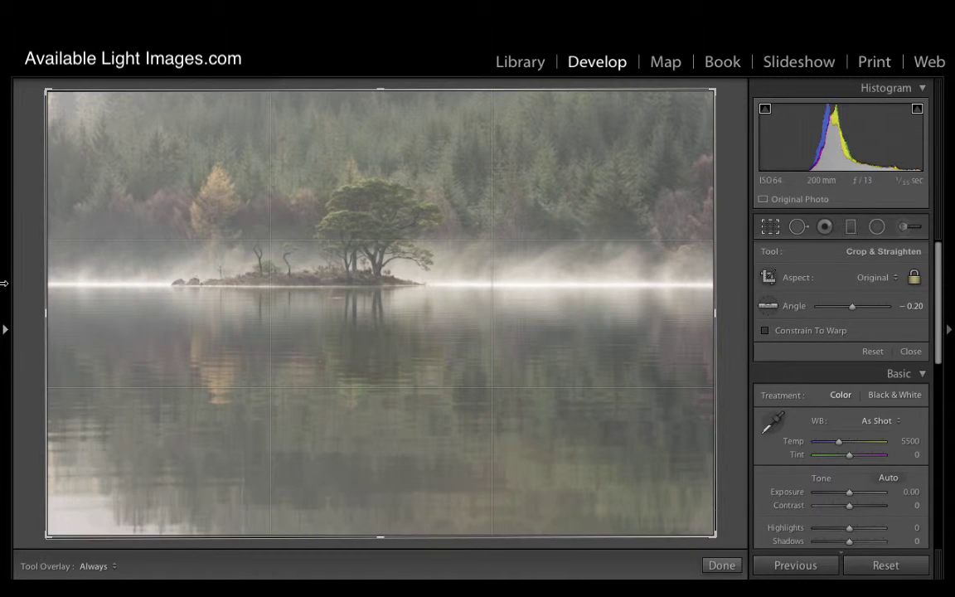
{"action": "left_click", "coordinate": [771, 228]}
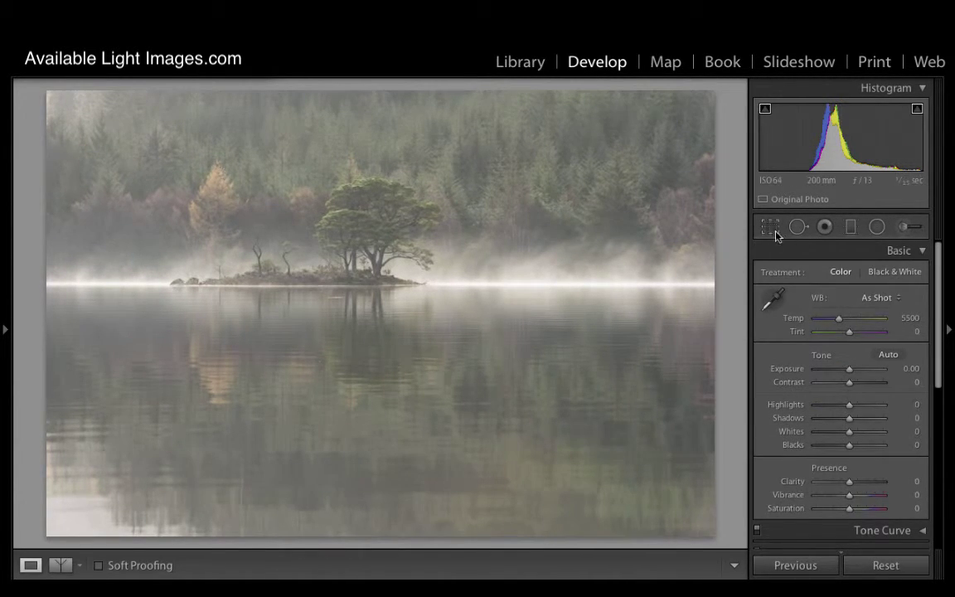
Step: Crop the island photo to a 1 x 2.5 panorama, shifting the image slightly down within the frame, and apply the crop
{"action": "left_click", "coordinate": [771, 228]}
{"action": "left_click", "coordinate": [881, 277]}
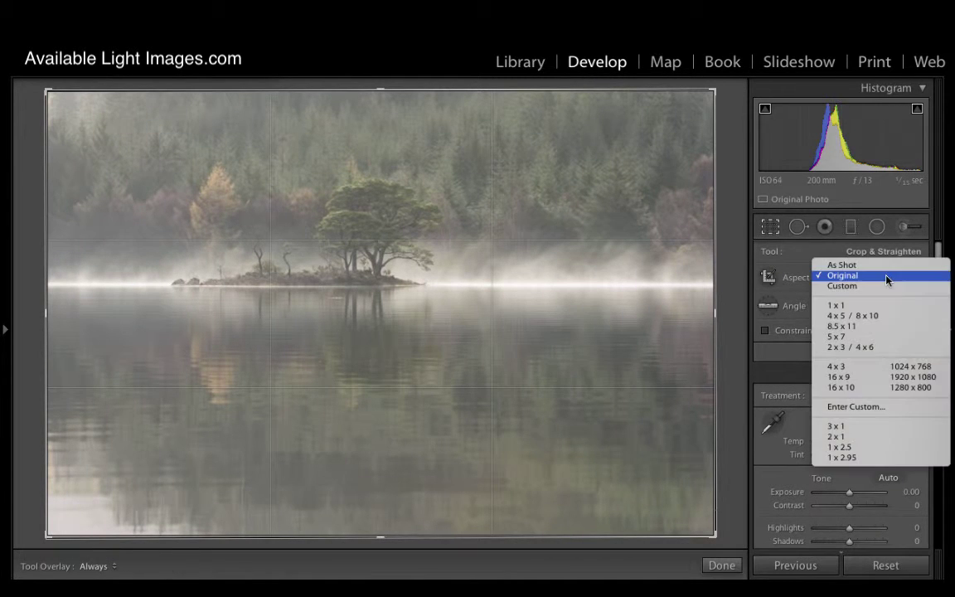
{"action": "left_click", "coordinate": [879, 447]}
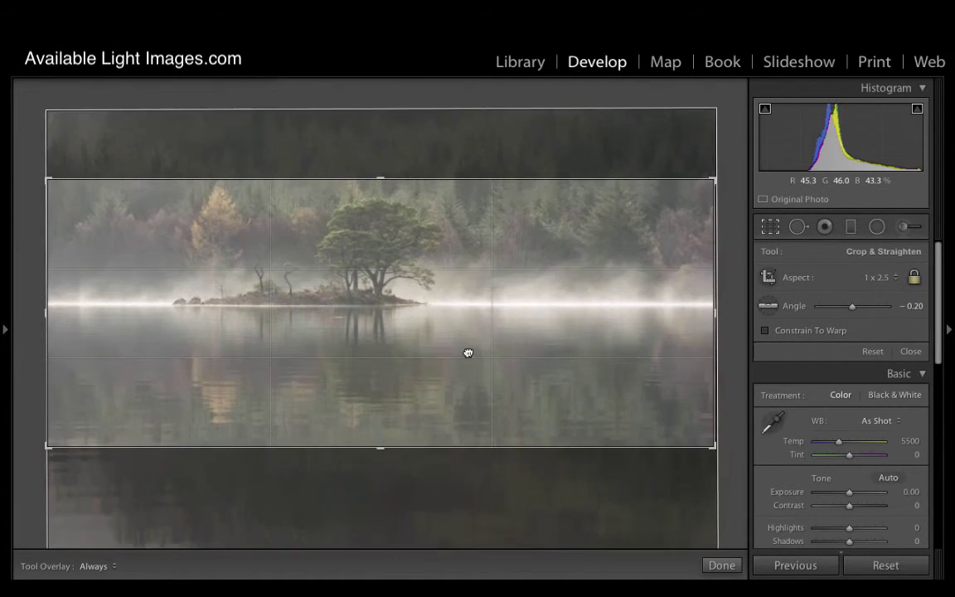
{"action": "left_click_drag", "start_coordinate": [468, 353], "coordinate": [470, 367]}
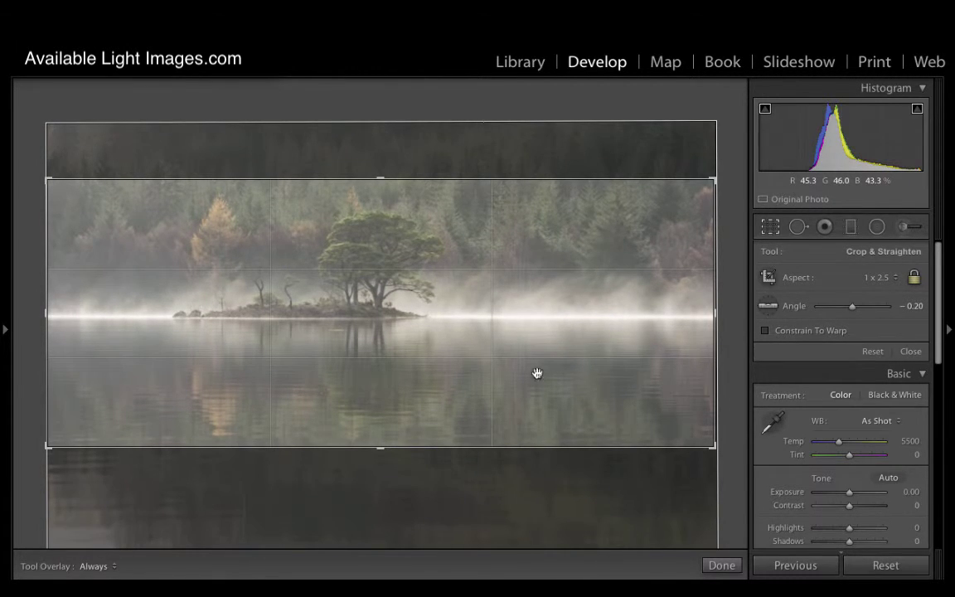
{"action": "key", "text": "Return"}
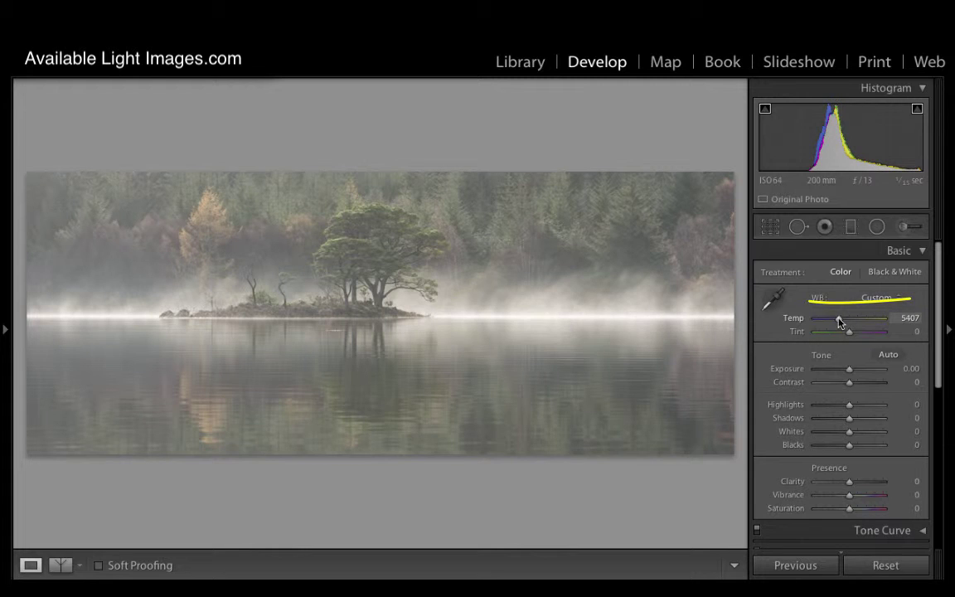
Step: Cool the white balance to a Temp of 4618 and lower the Exposure to -0.60
{"action": "left_click_drag", "start_coordinate": [840, 321], "coordinate": [834, 324]}
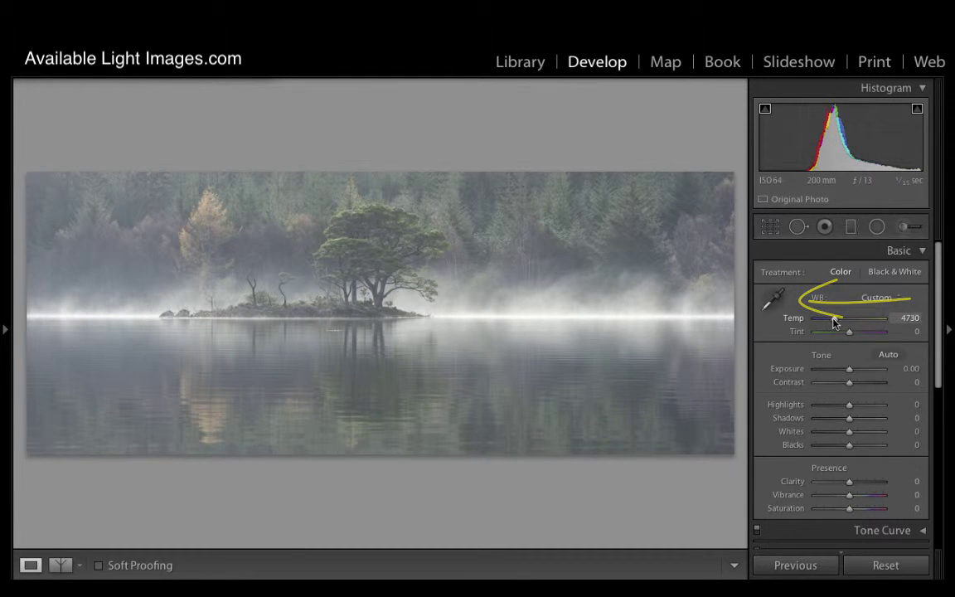
{"action": "left_click_drag", "start_coordinate": [834, 323], "coordinate": [834, 323]}
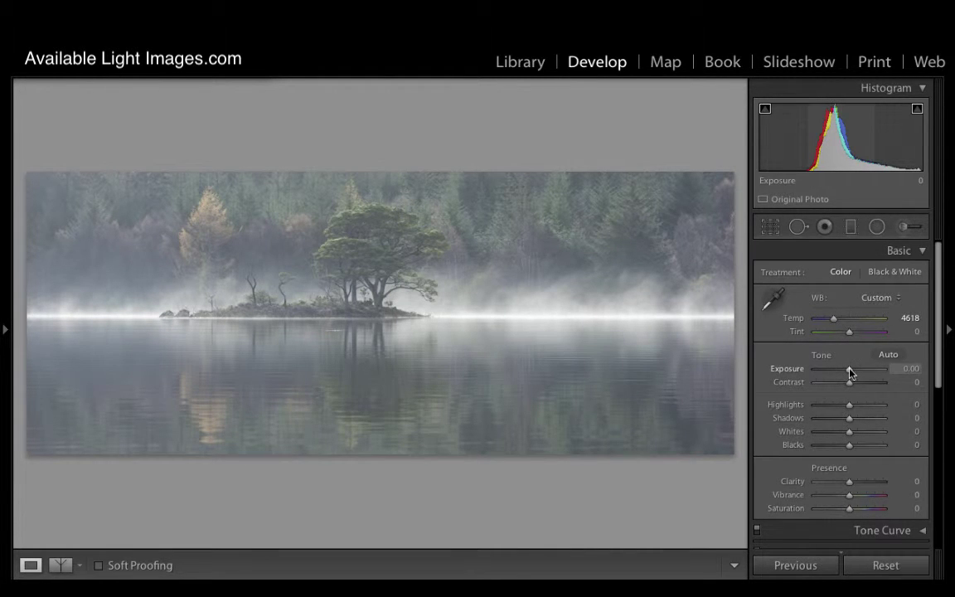
{"action": "left_click_drag", "start_coordinate": [850, 369], "coordinate": [845, 370]}
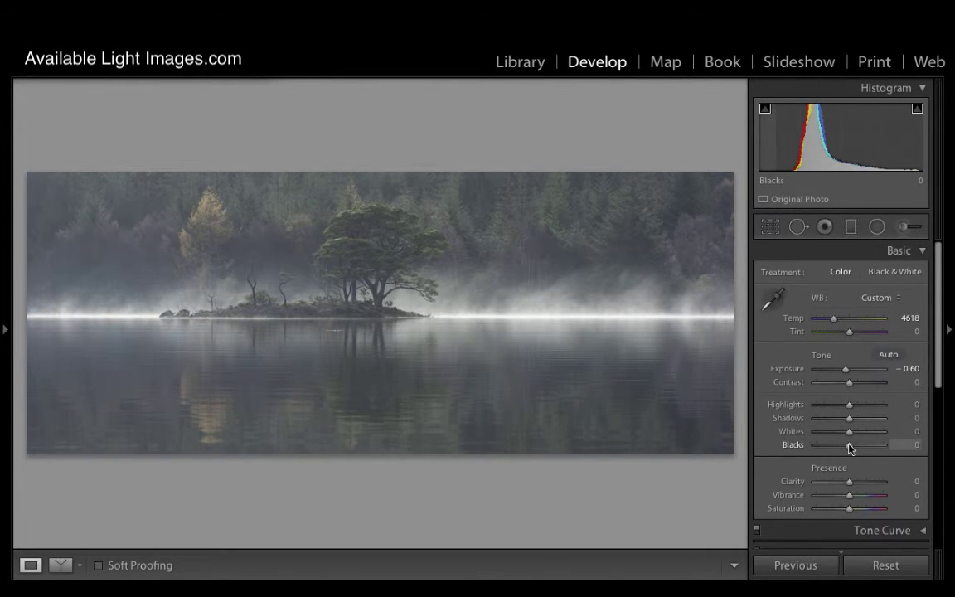
Step: Deepen the contrast by setting Blacks to -52, Whites to +18 and Shadows to +24
{"action": "left_click_drag", "start_coordinate": [849, 448], "coordinate": [829, 450]}
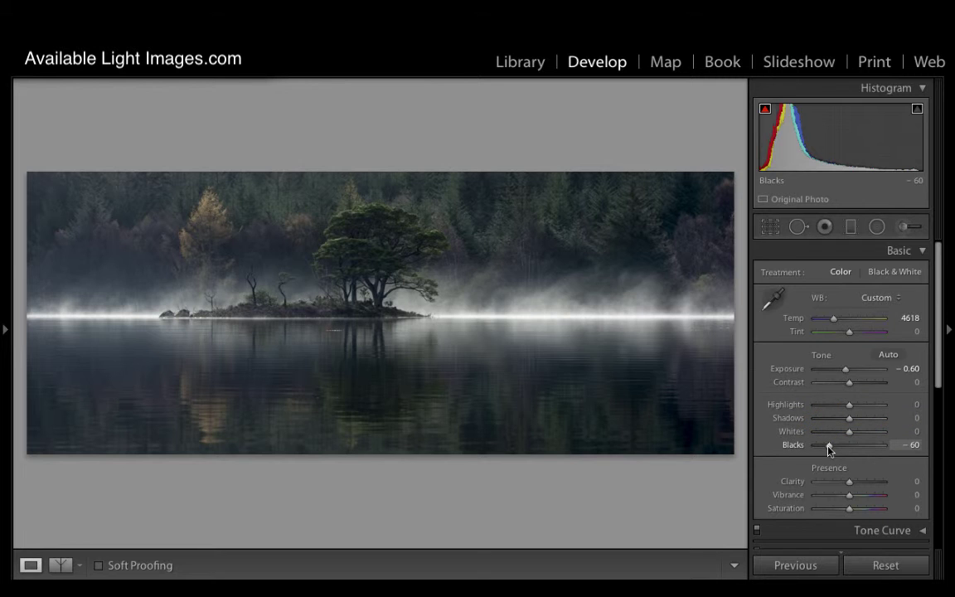
{"action": "left_click_drag", "start_coordinate": [830, 450], "coordinate": [830, 449]}
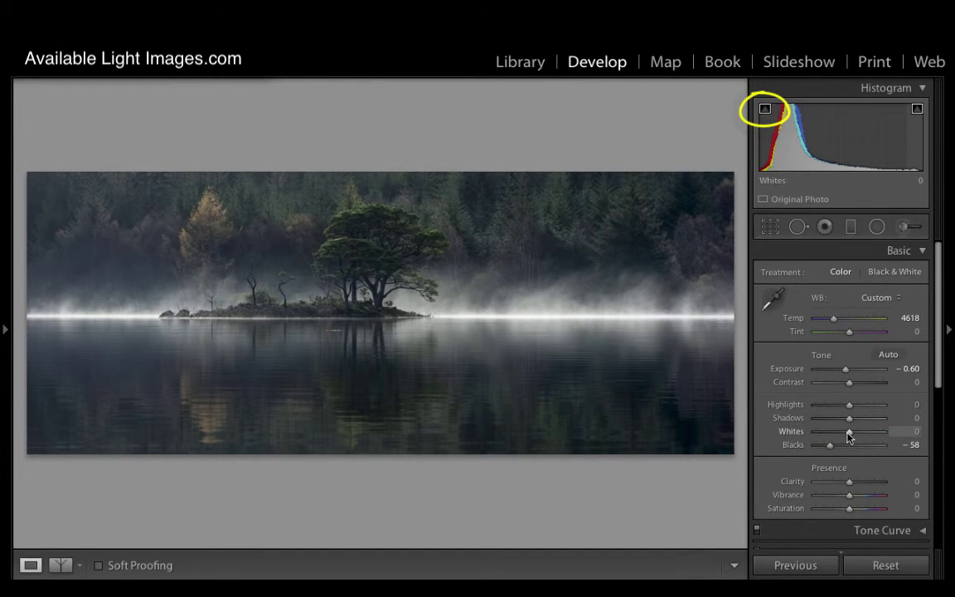
{"action": "mouse_move", "coordinate": [849, 432]}
{"action": "left_mouse_down"}
{"action": "mouse_move", "coordinate": [857, 437]}
{"action": "mouse_move", "coordinate": [851, 421]}
{"action": "mouse_move", "coordinate": [862, 423]}
{"action": "mouse_move", "coordinate": [830, 445]}
{"action": "mouse_move", "coordinate": [856, 434]}
{"action": "left_mouse_up"}
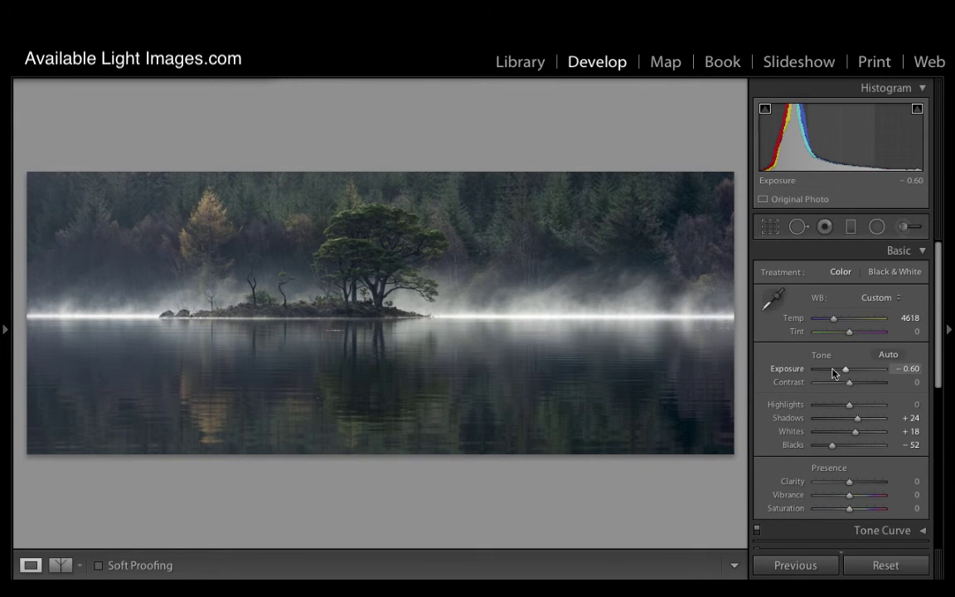
Step: Compare the edited island photo with the original twice in the split Before & After view, returning to the single-image view each time
{"action": "left_click", "coordinate": [71, 567]}
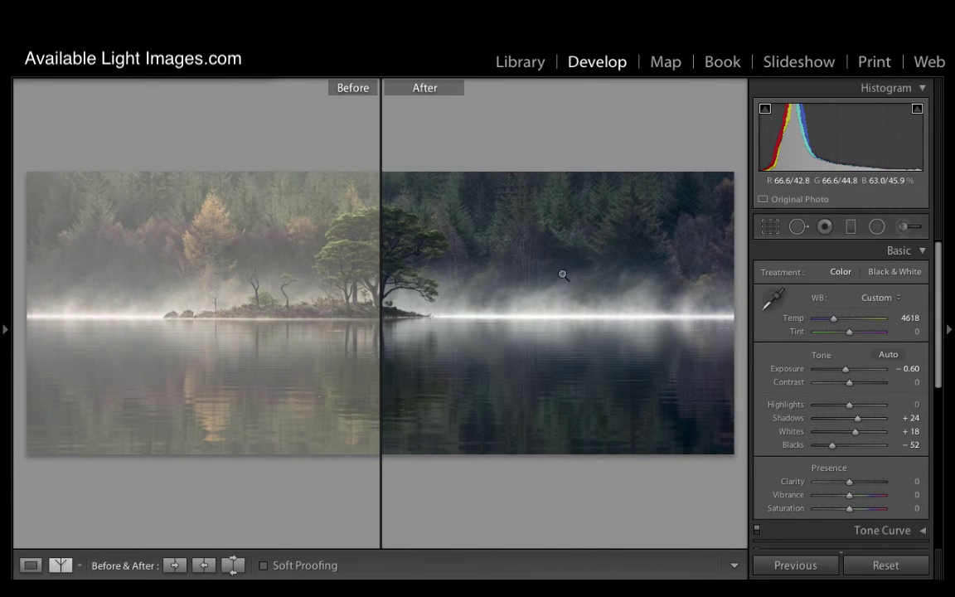
{"action": "left_click", "coordinate": [30, 565]}
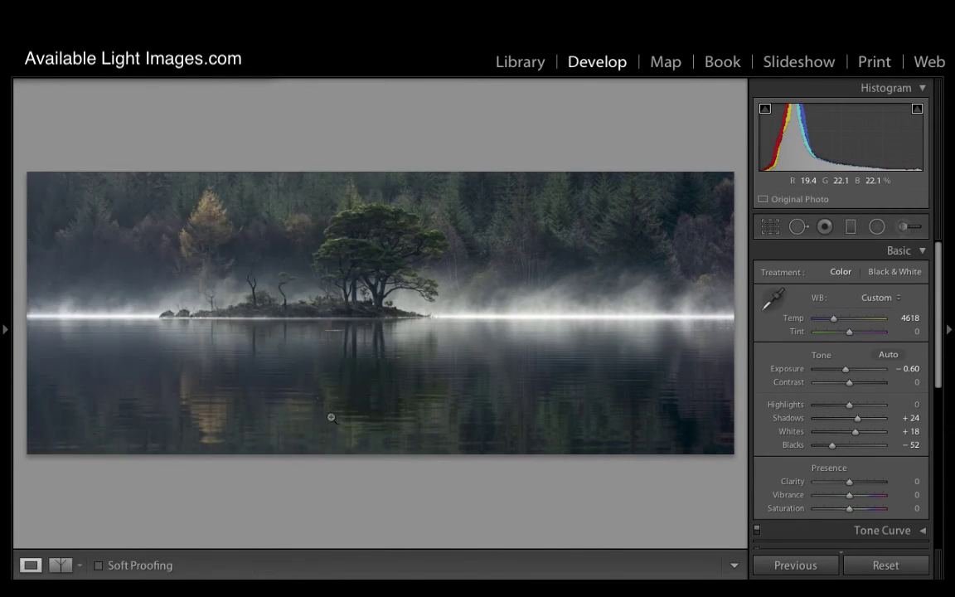
{"action": "left_click", "coordinate": [60, 565]}
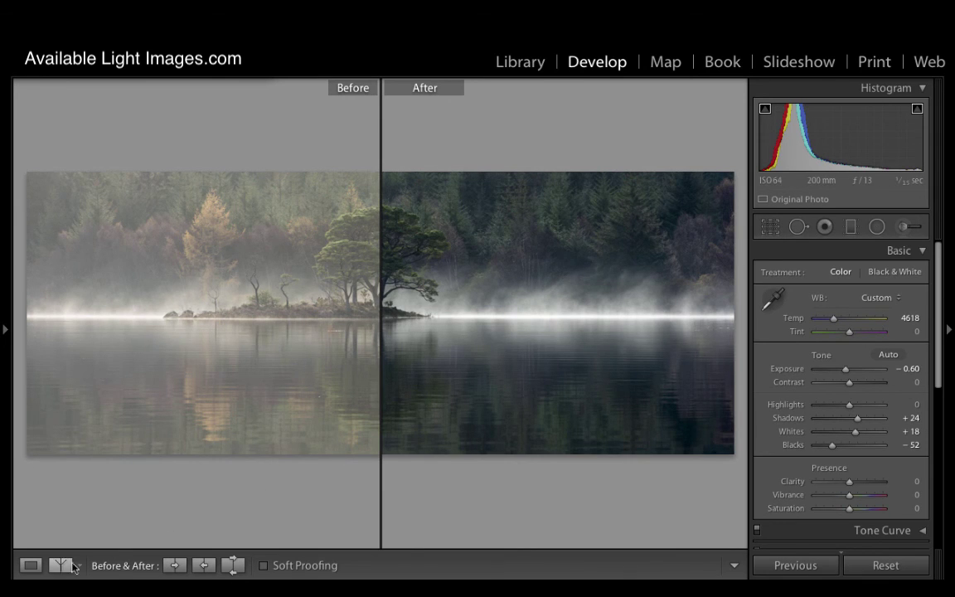
{"action": "left_click", "coordinate": [30, 565]}
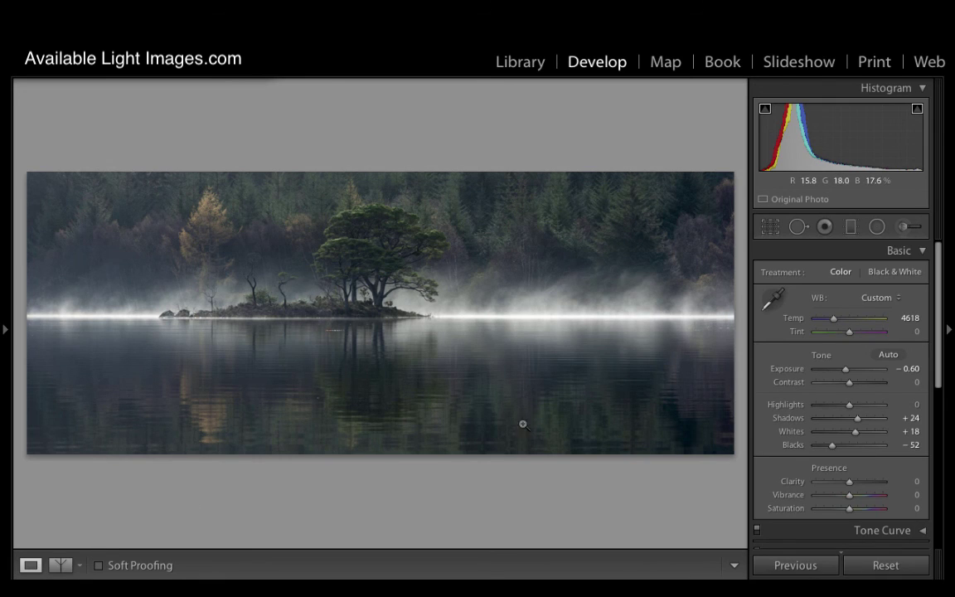